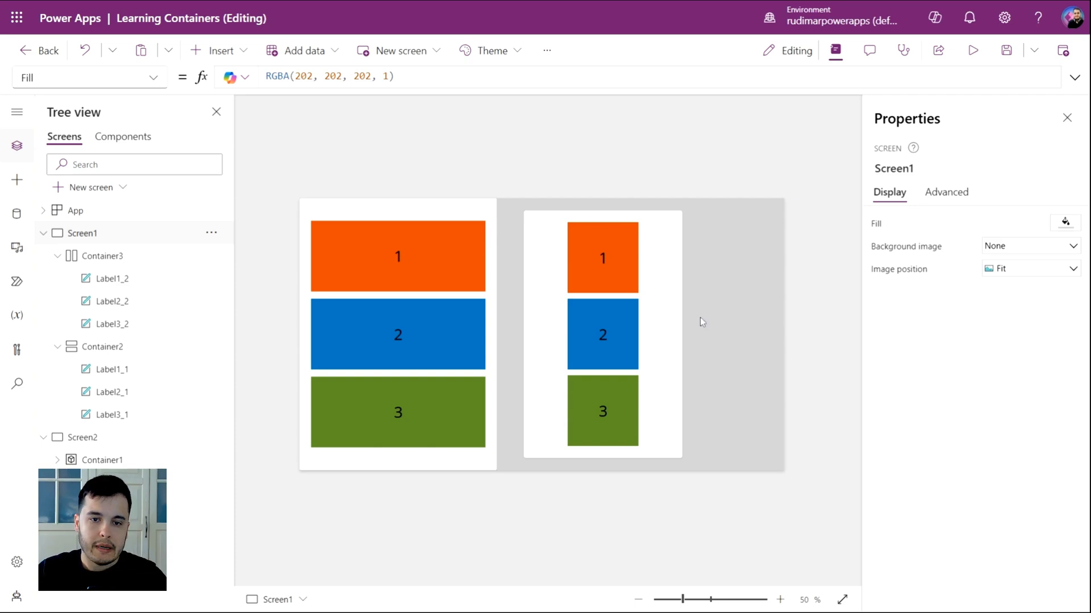
Dock the right-hand horizontal container at the screen's right edge.
left_click(681, 246)
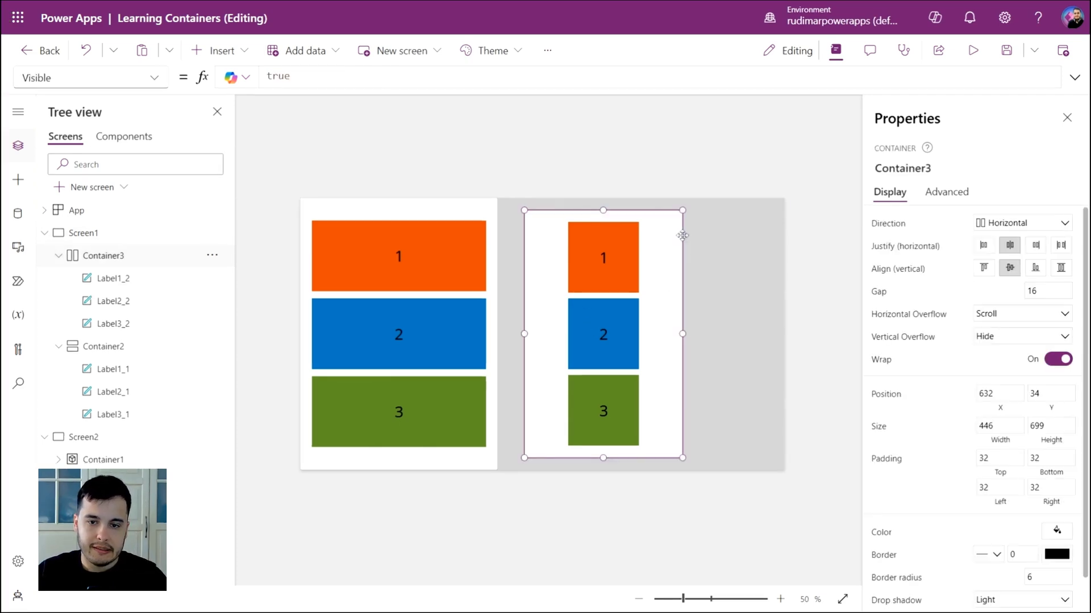
left_click_drag(685, 233, 825, 210)
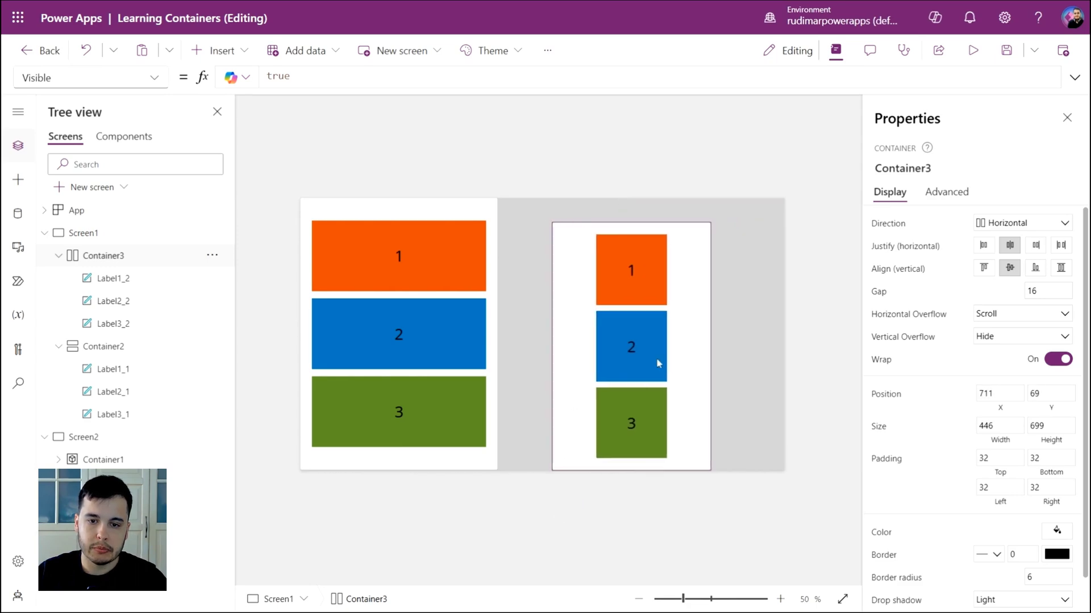
mouse_move(617, 461)
left_mouse_down()
mouse_move(629, 450)
mouse_move(532, 518)
left_mouse_up()
Widen the left-hand container to width 663 so it meets the right-hand container.
left_click(493, 464)
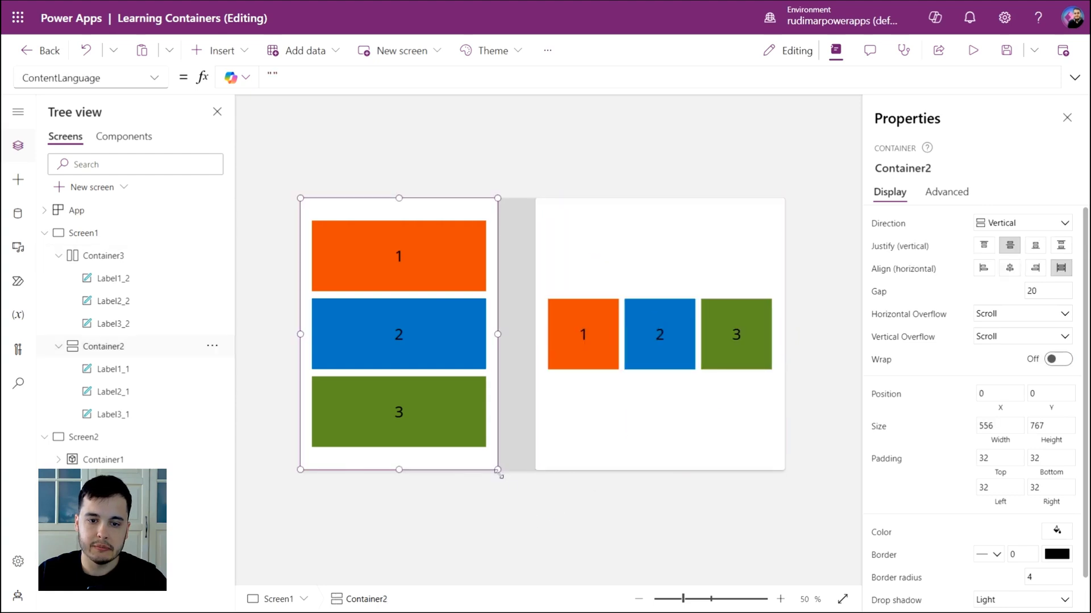
left_click_drag(498, 471, 537, 481)
left_click(502, 473)
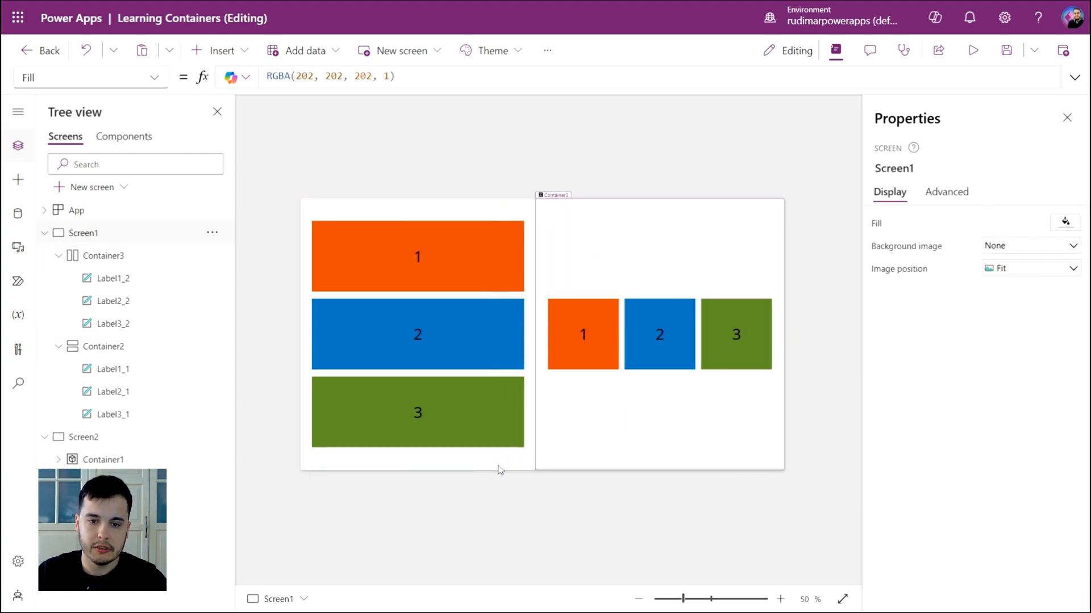
left_click(590, 415)
left_click(489, 248)
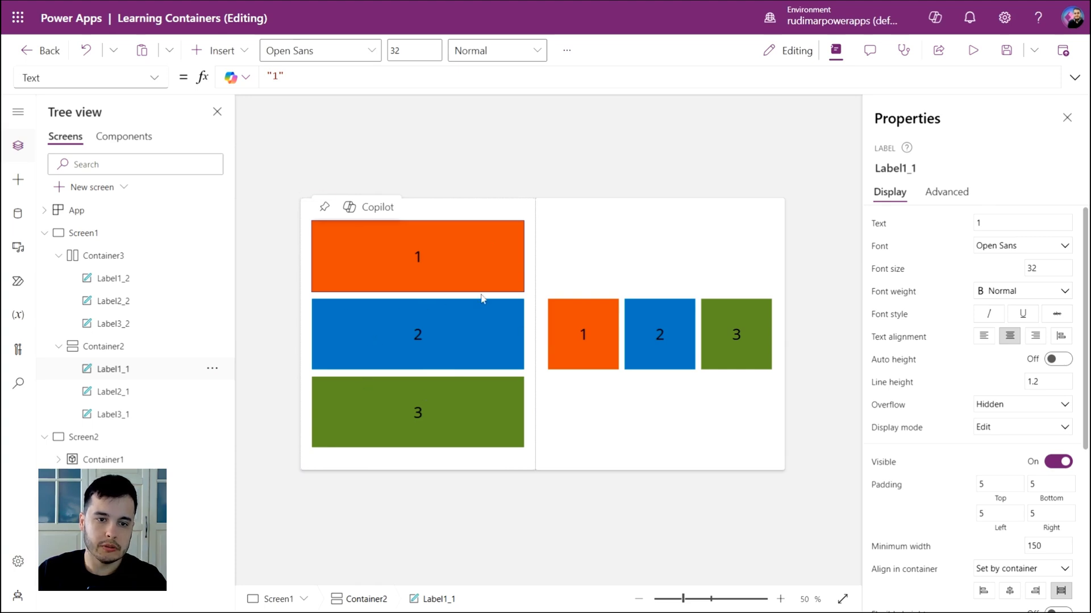
left_click(452, 362)
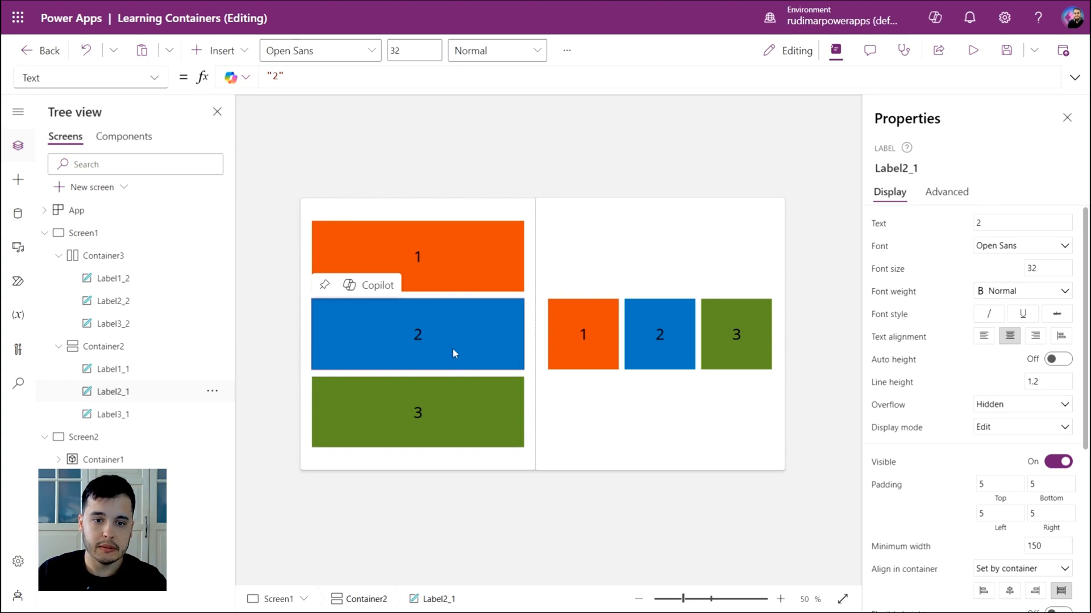
scroll(919, 383, "down", 2)
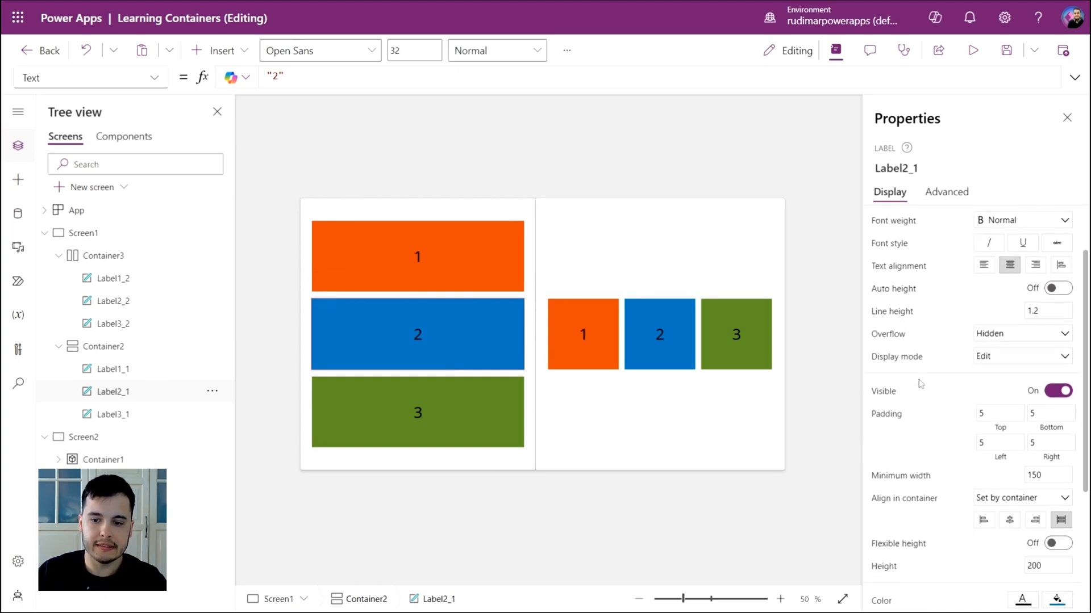
scroll(919, 383, "up", 2)
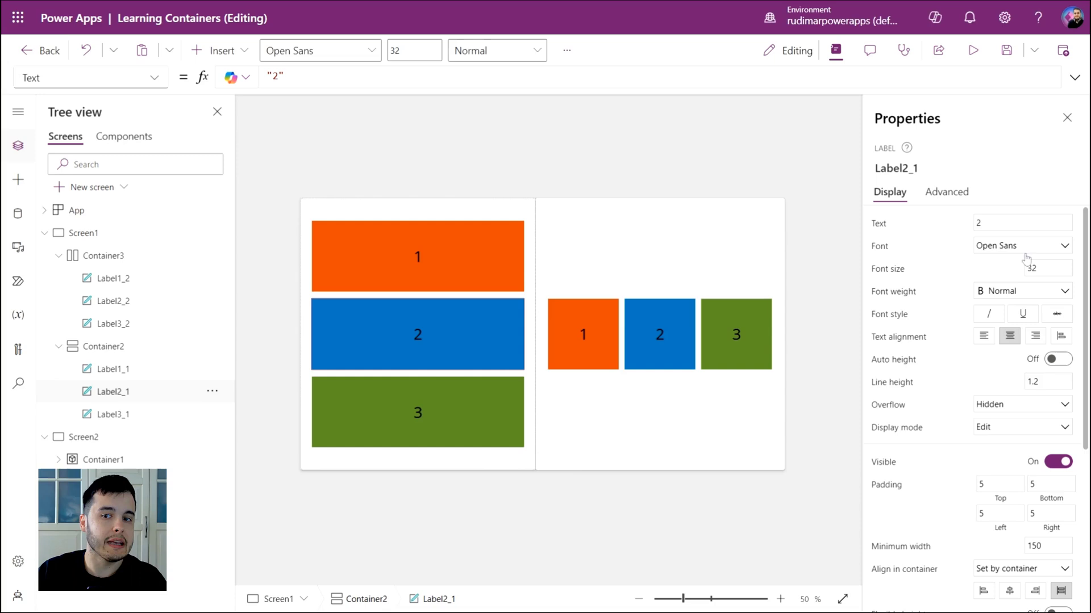
scroll(961, 401, "down", 3)
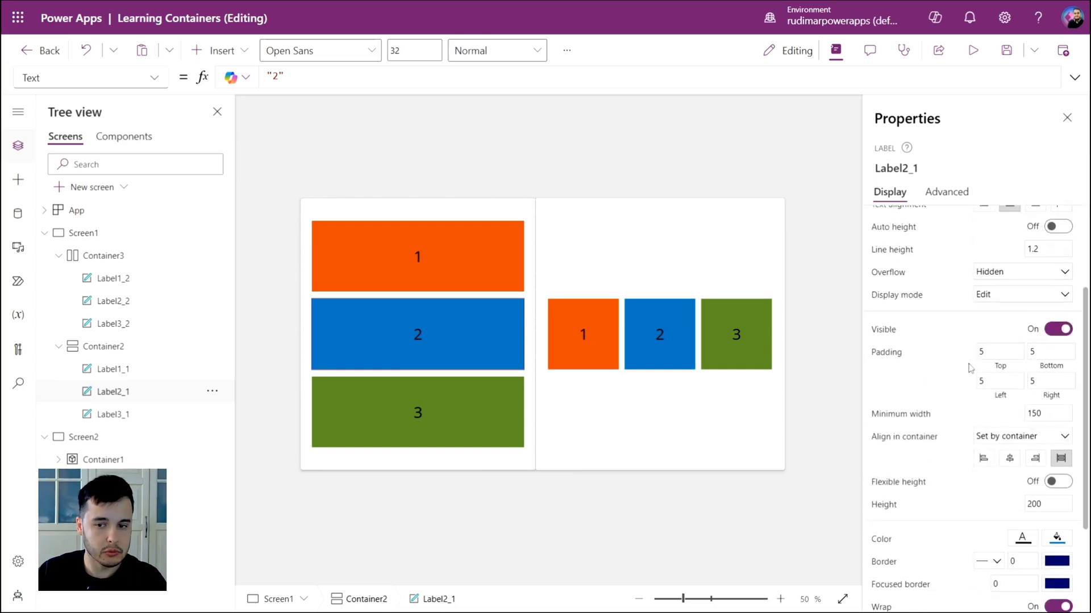
scroll(961, 401, "down", 2)
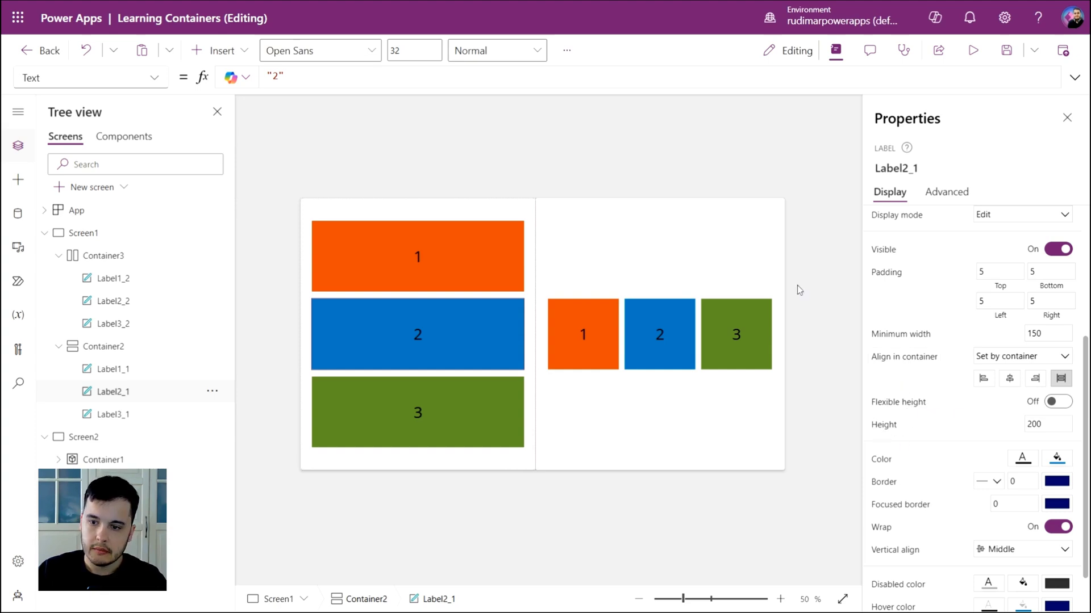
left_click(604, 336)
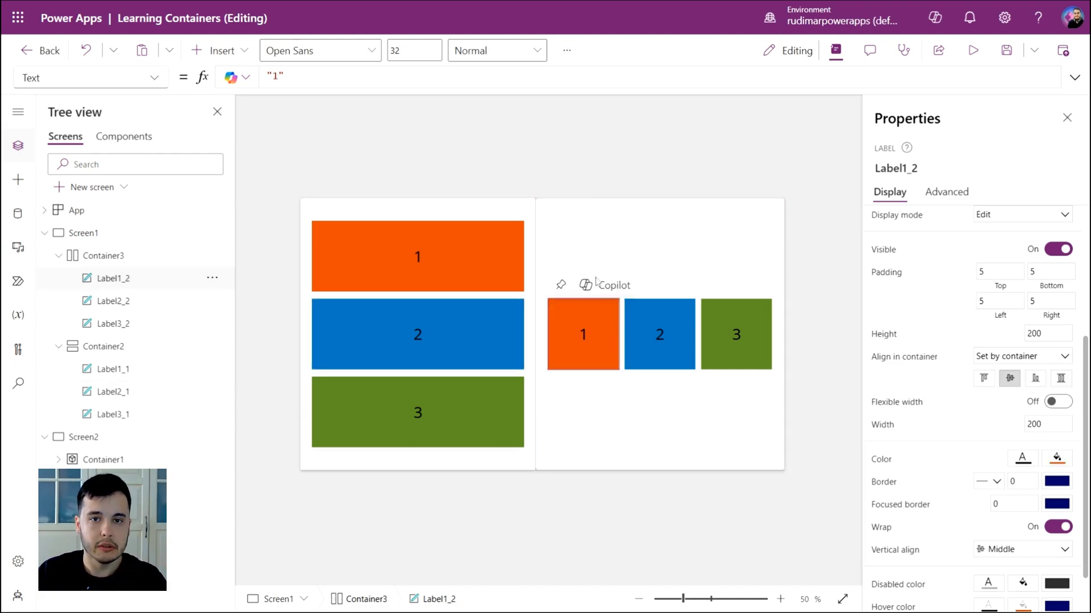
left_click(607, 345)
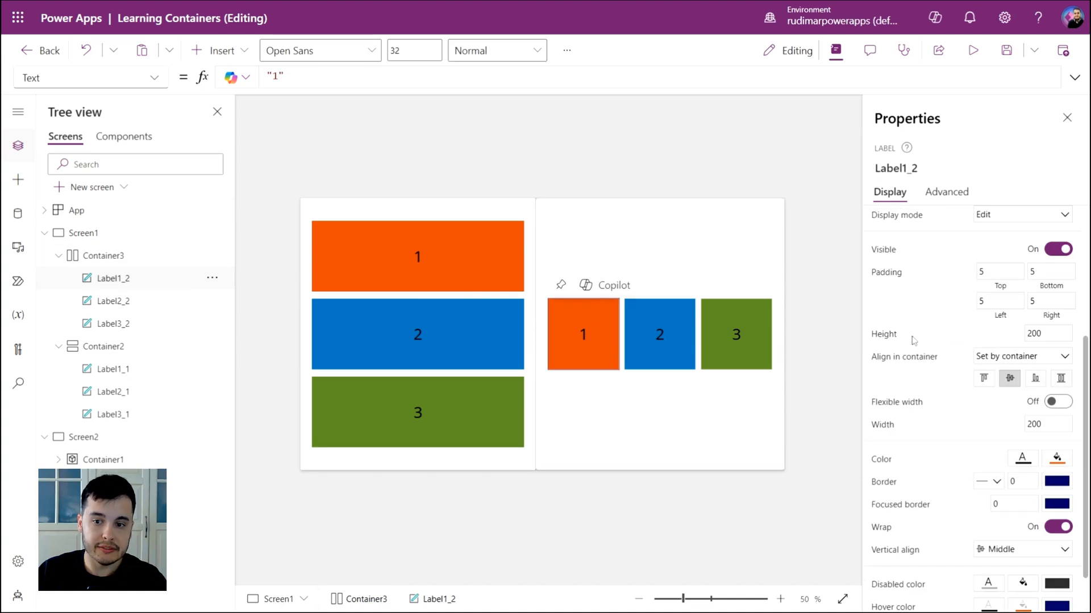
scroll(912, 340, "down", 1)
scroll(887, 410, "up", 2)
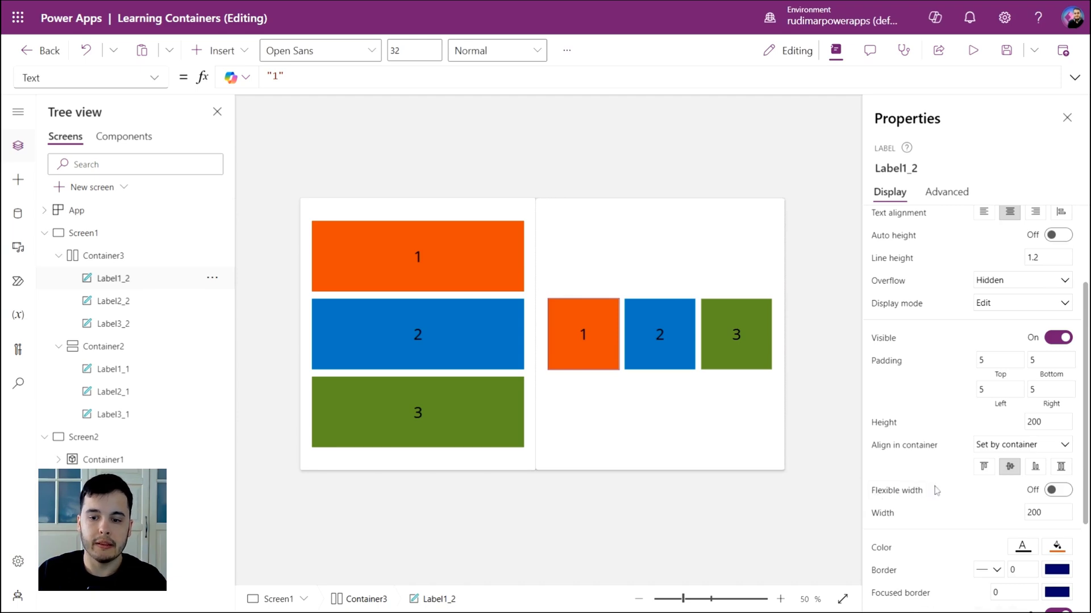
scroll(937, 493, "down", 3)
left_click(660, 247)
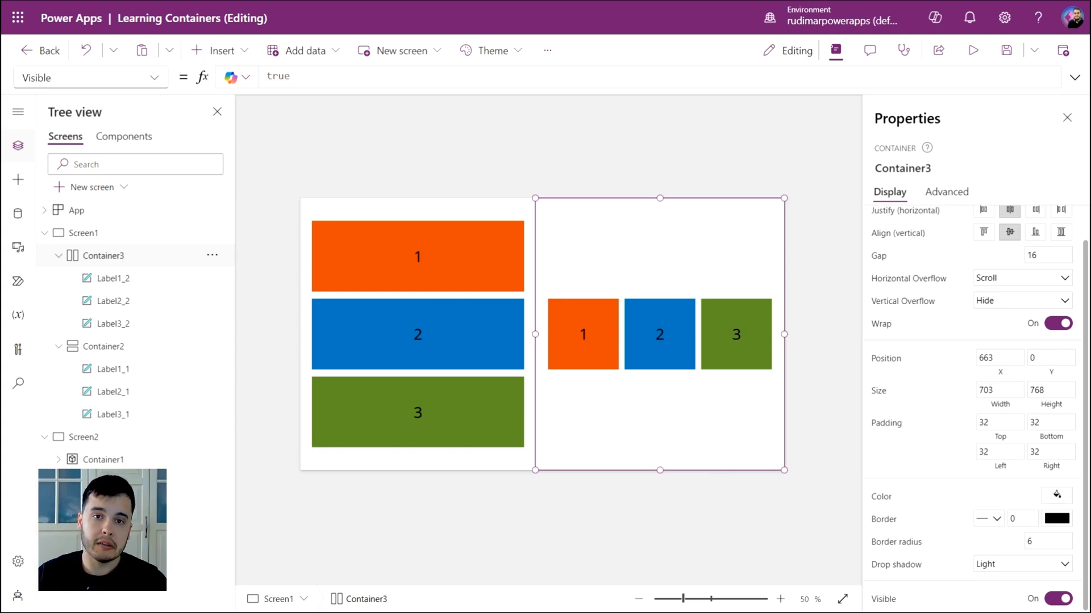
Set the left labels 1, 2 and 3 to height 100 and justify them to the top.
left_click(434, 251)
left_click(444, 329, "shift")
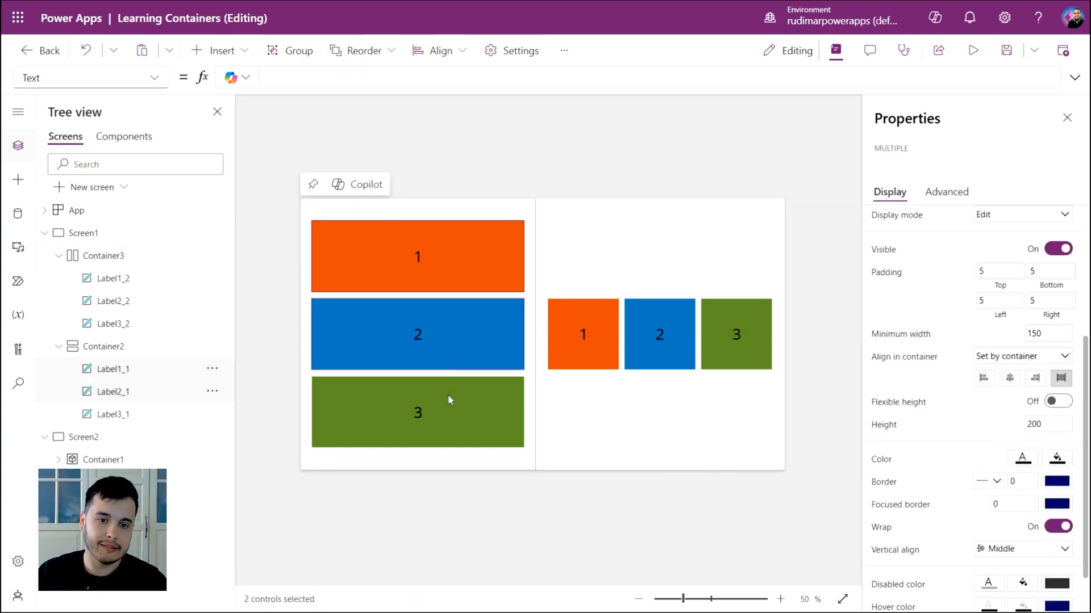
left_click(448, 395, "shift")
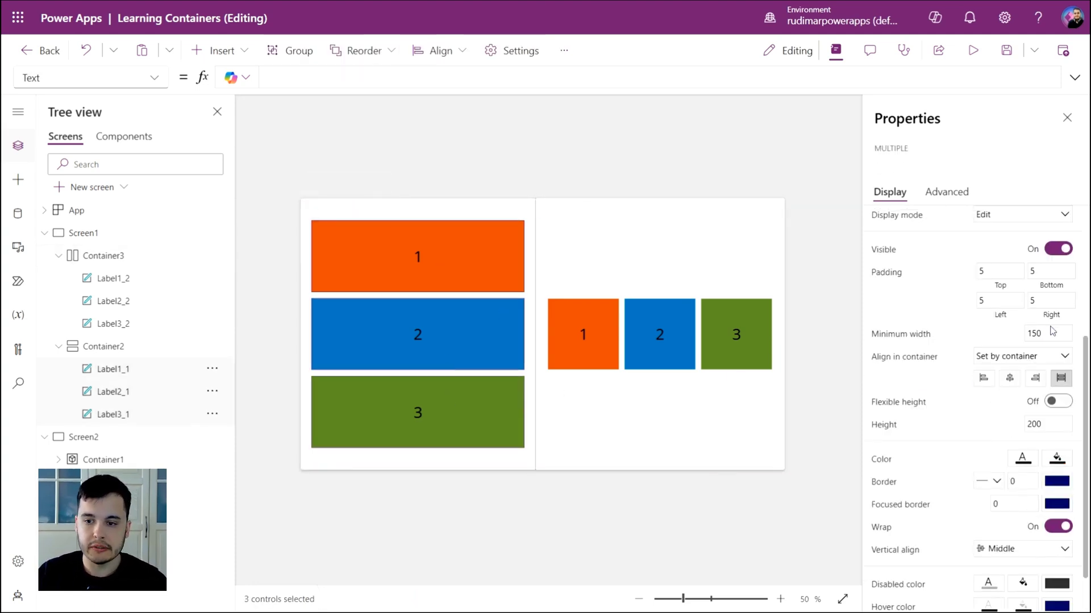
scroll(1052, 332, "down", 1)
scroll(1011, 444, "up", 3)
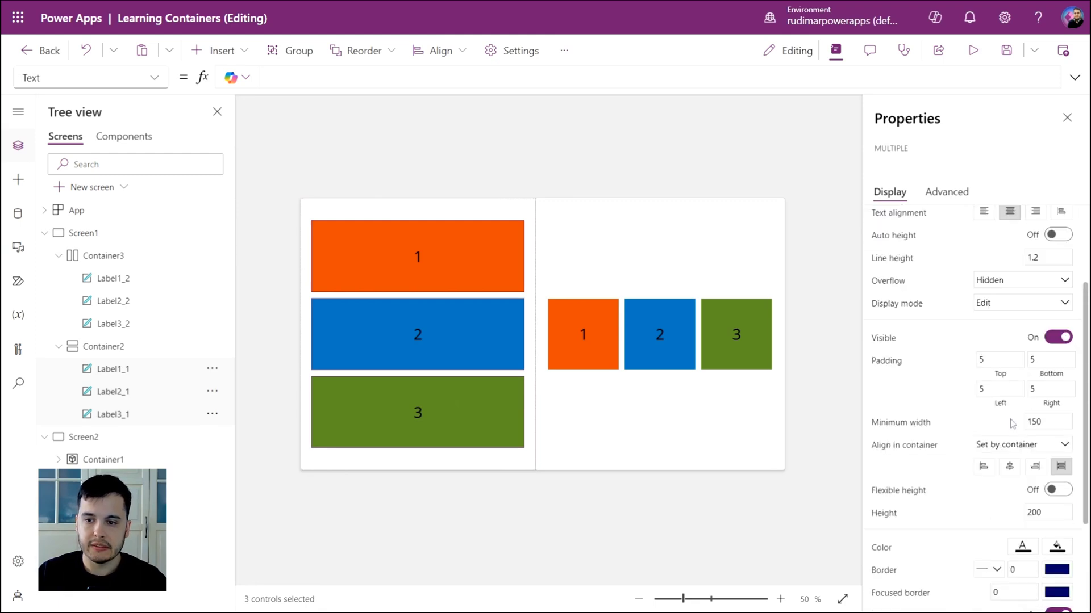
scroll(1011, 422, "up", 3)
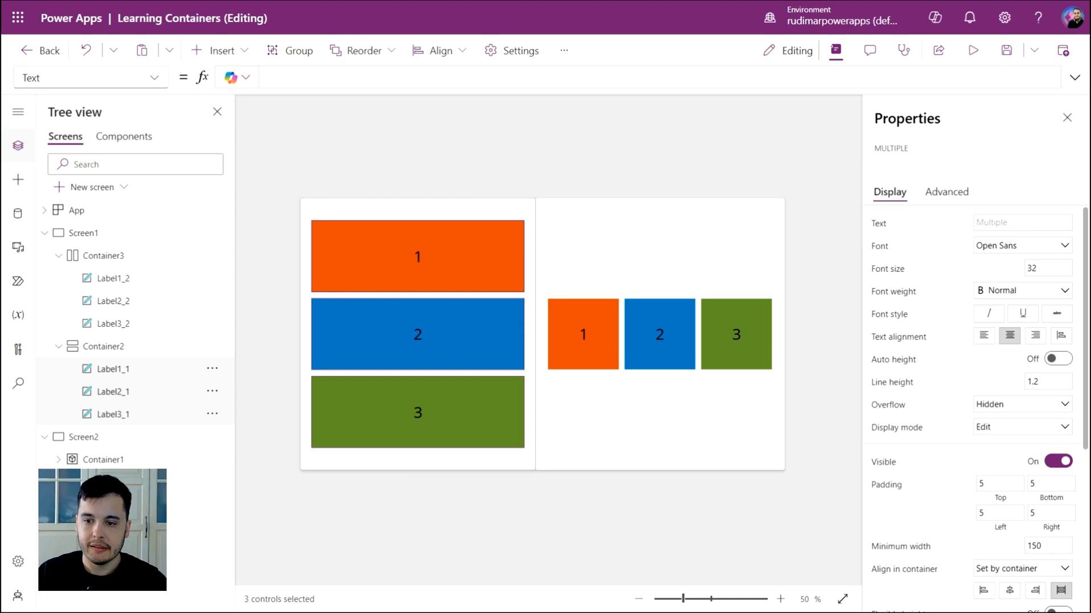
scroll(1010, 422, "down", 2)
scroll(1010, 422, "down", 3)
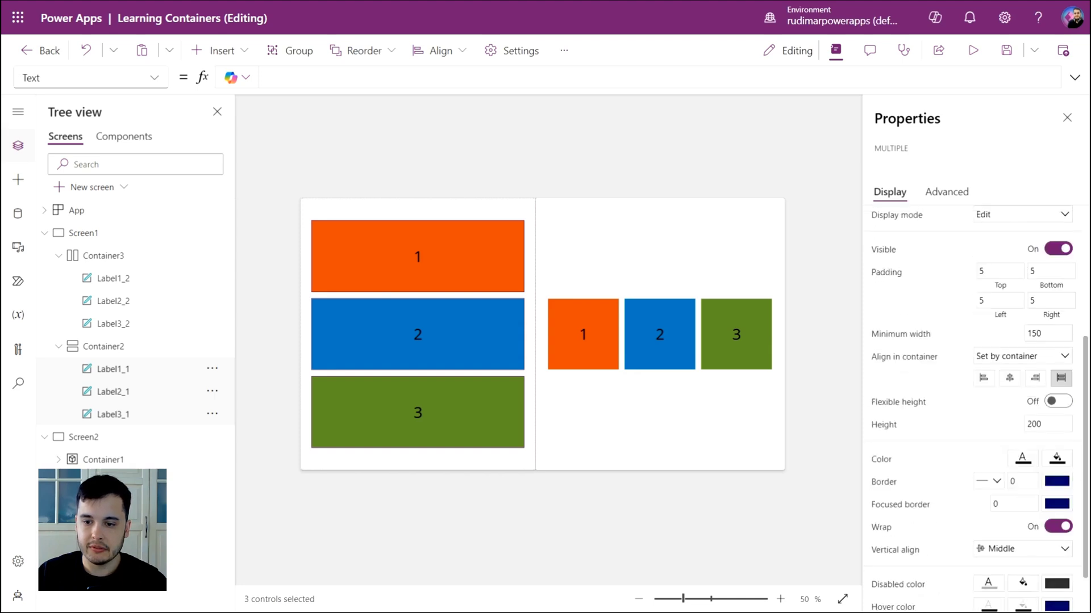
left_click(1034, 424)
type("100")
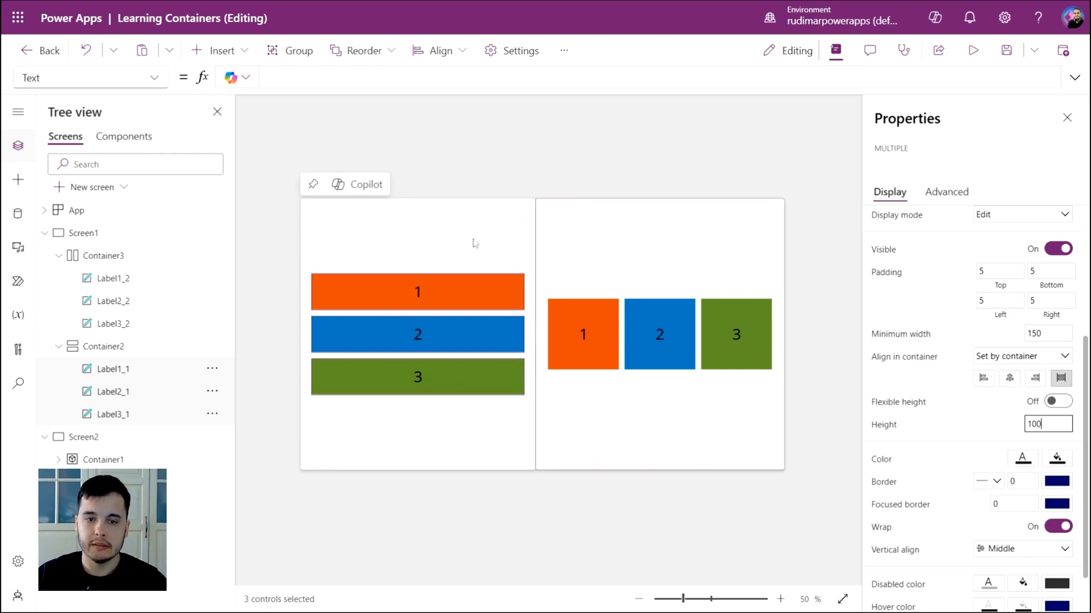
left_click(472, 241)
scroll(891, 257, "up", 1)
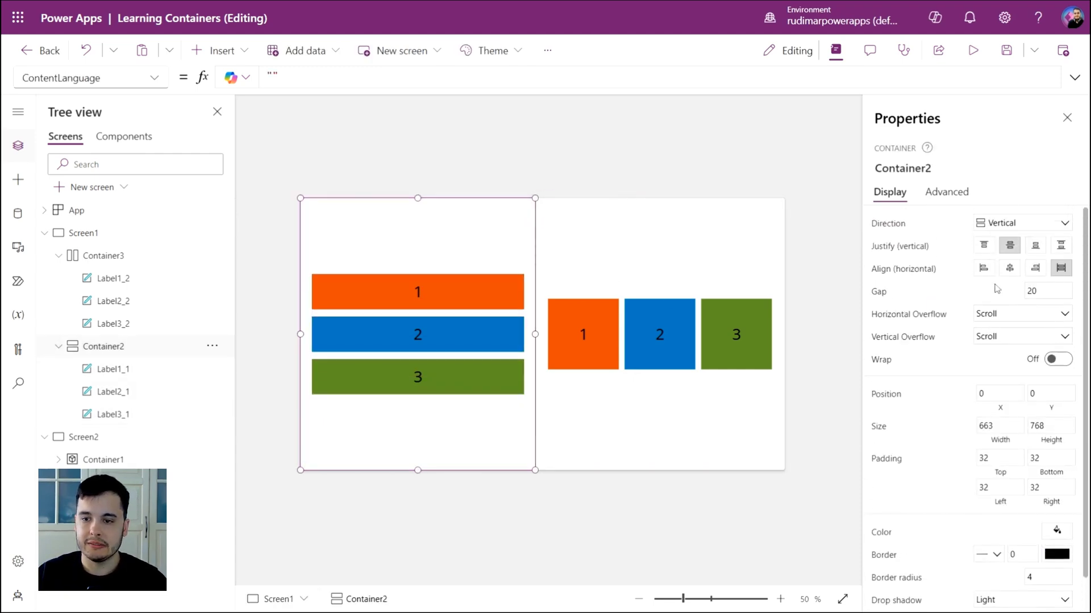
left_click(983, 246)
Set the three right-hand labels to width 100.
left_click(701, 392)
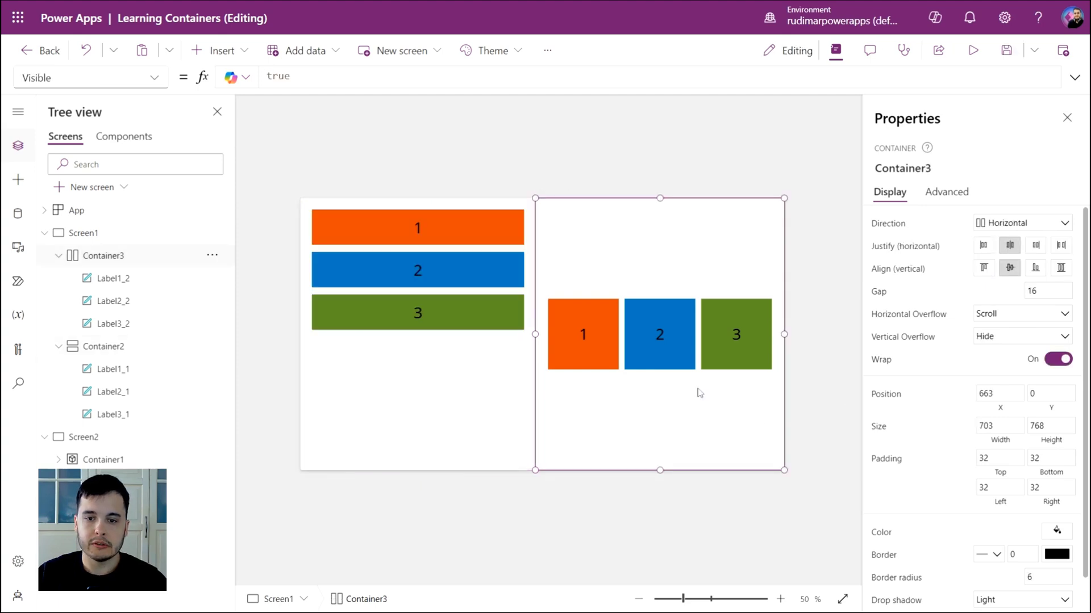
left_click(600, 338)
left_click(655, 352, "shift")
left_click(741, 334, "shift")
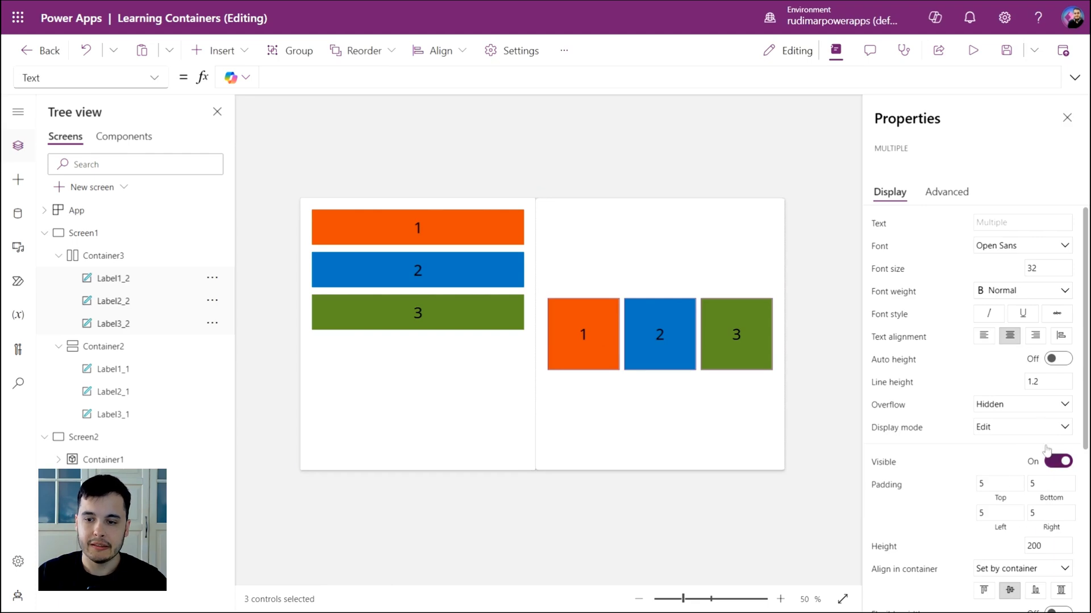
scroll(1033, 460, "down", 1)
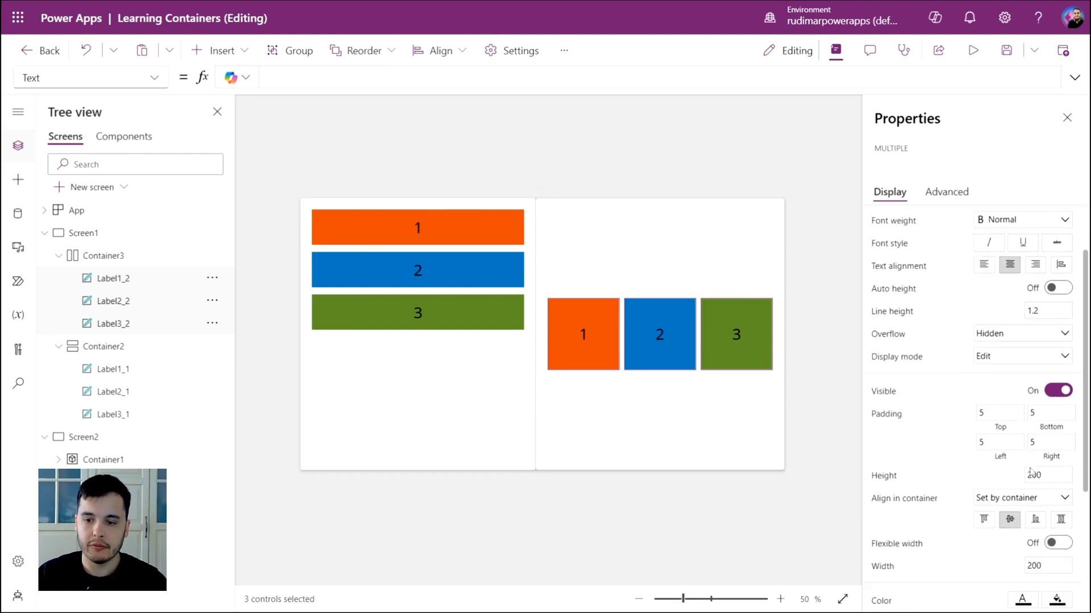
scroll(1038, 489, "down", 1)
left_click(1050, 498)
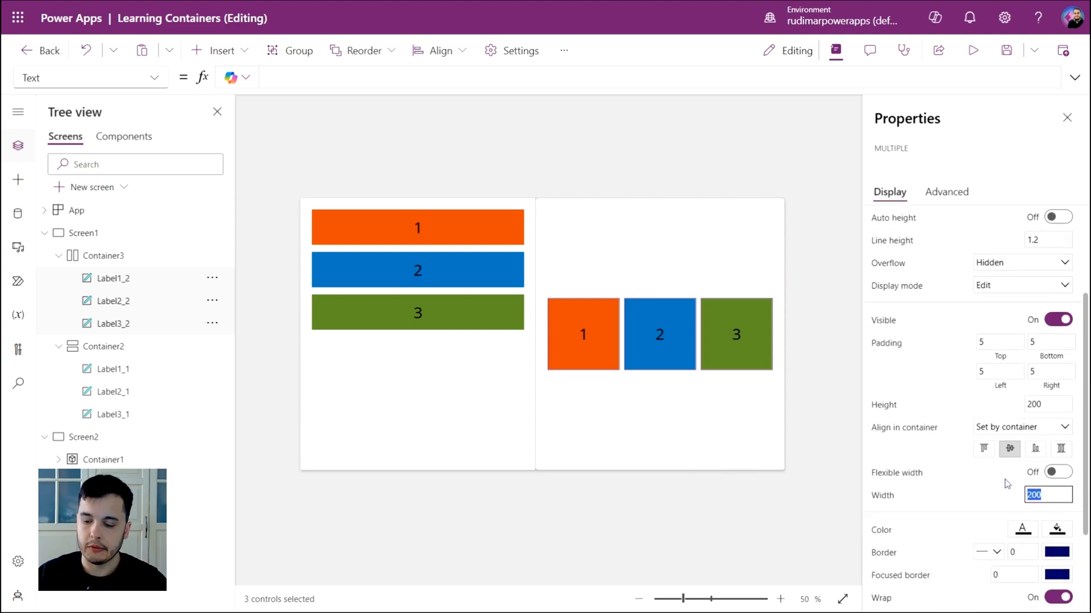
type("100")
key("Return")
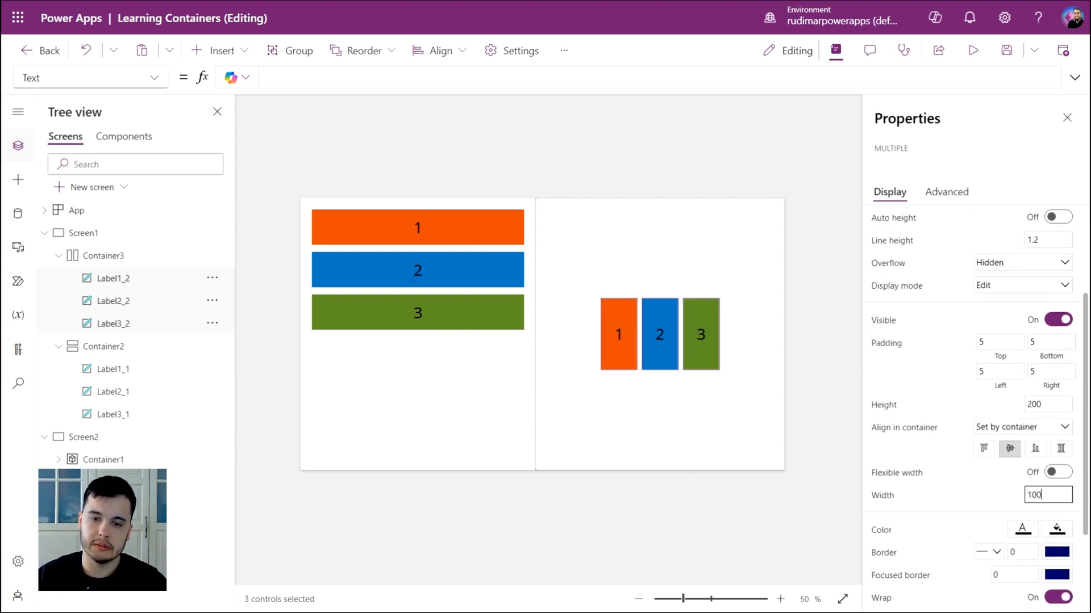
scroll(951, 406, "up", 1)
scroll(976, 437, "up", 1)
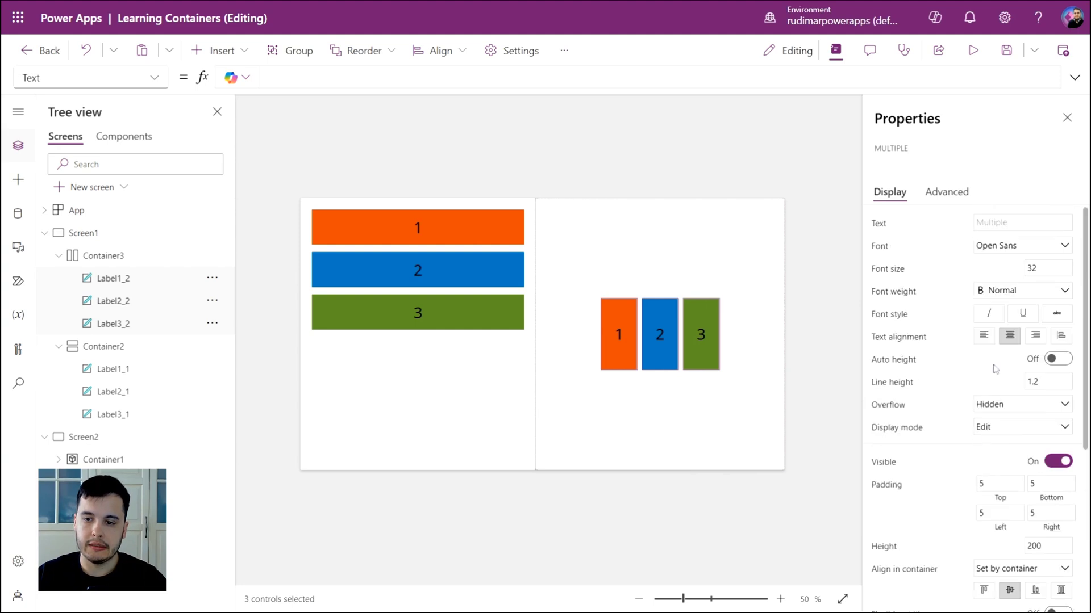
scroll(993, 367, "down", 2)
scroll(997, 388, "up", 2)
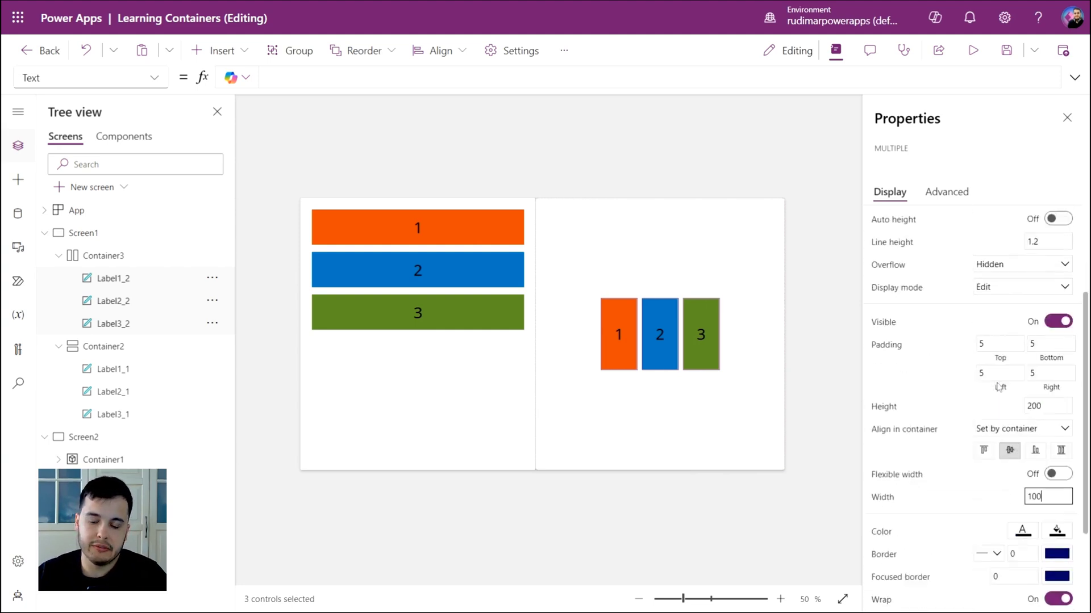
Justify the horizontal container's labels to the left and align them to the top.
left_click(750, 236)
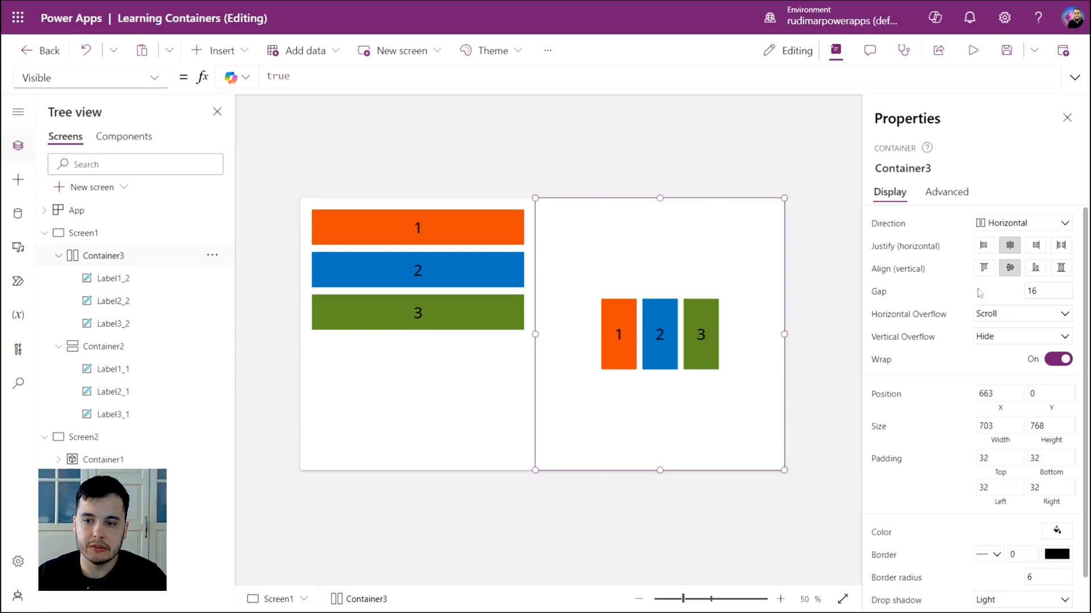
left_click(983, 246)
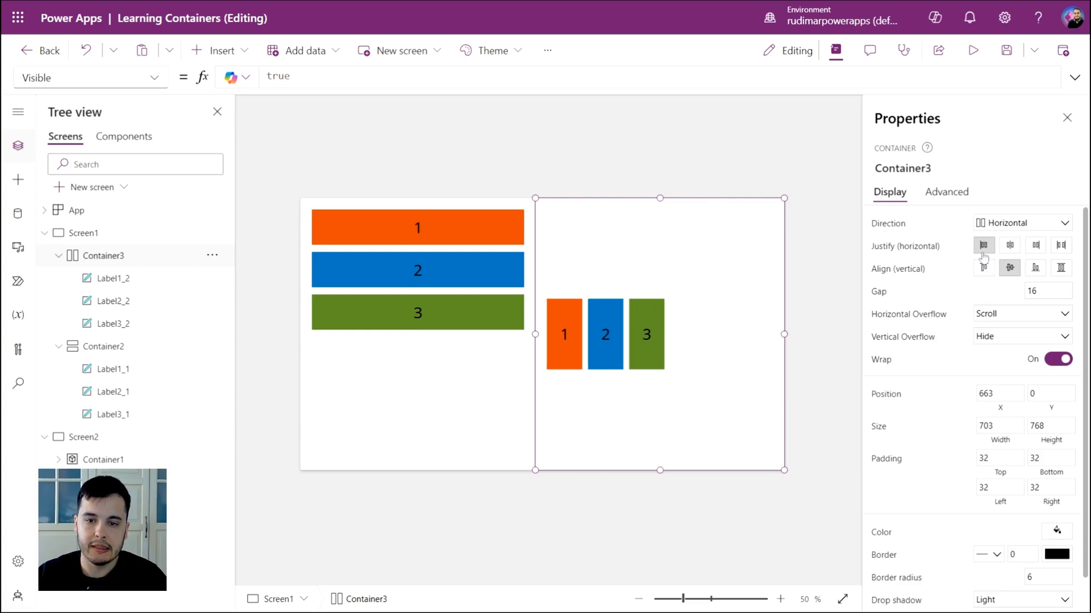
left_click(983, 268)
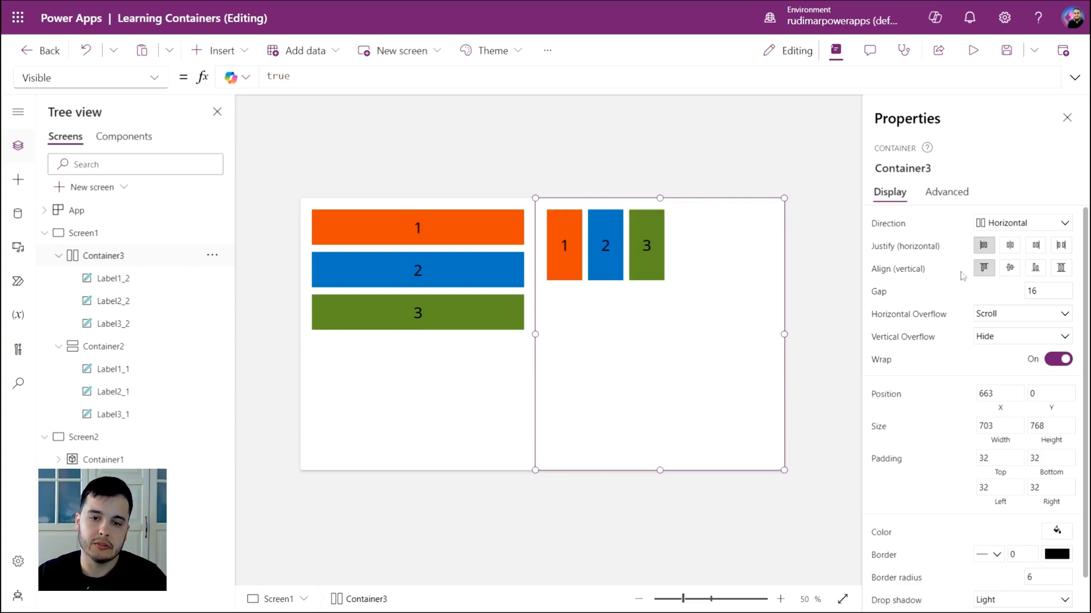
left_click(514, 153)
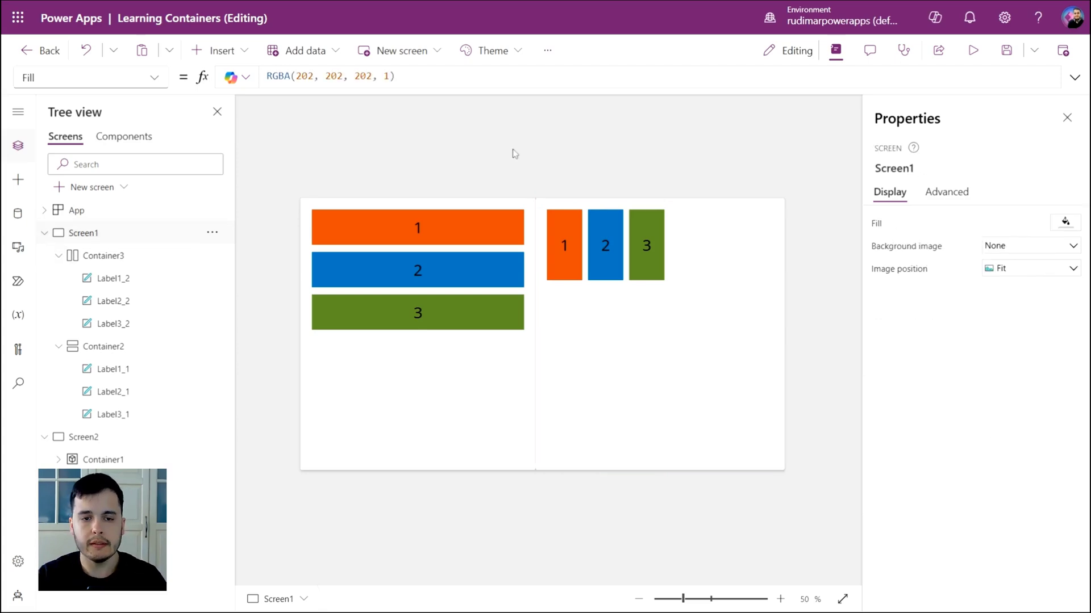
left_click(480, 238)
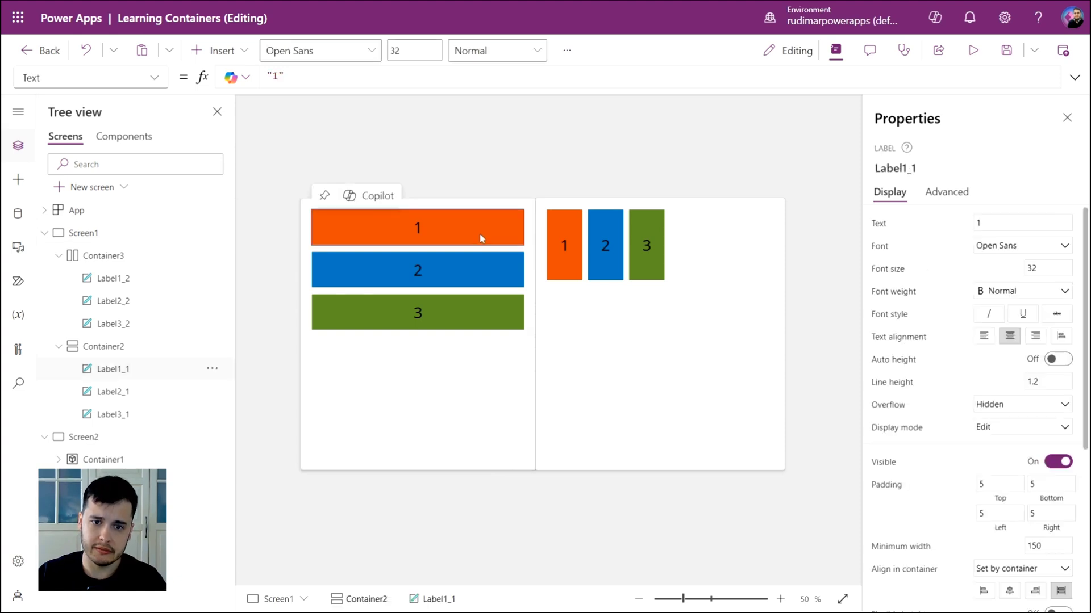
scroll(961, 438, "down", 2)
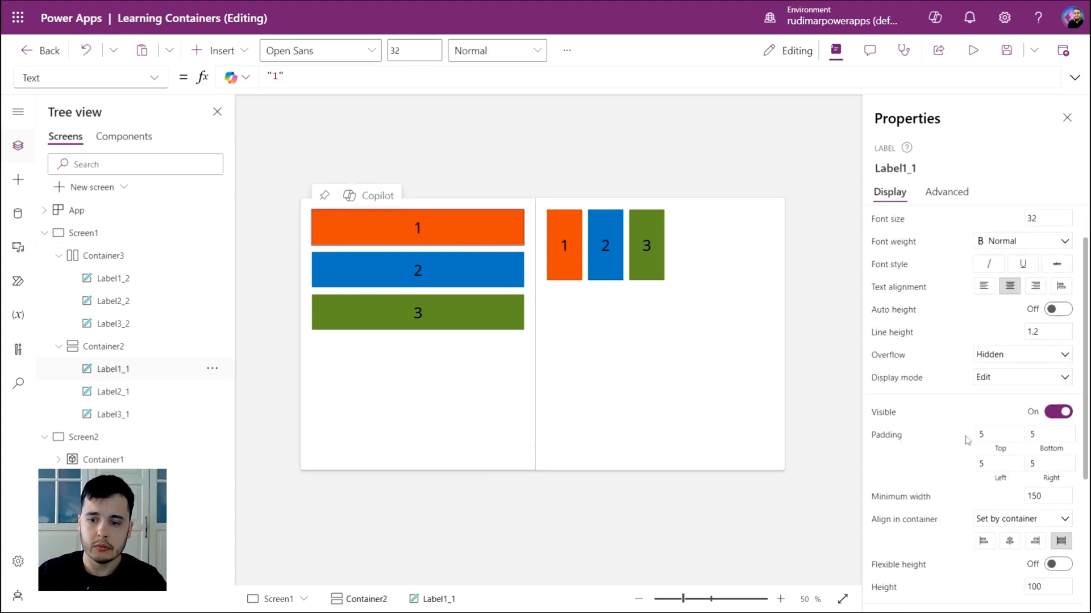
scroll(958, 475, "down", 2)
scroll(1002, 466, "down", 2)
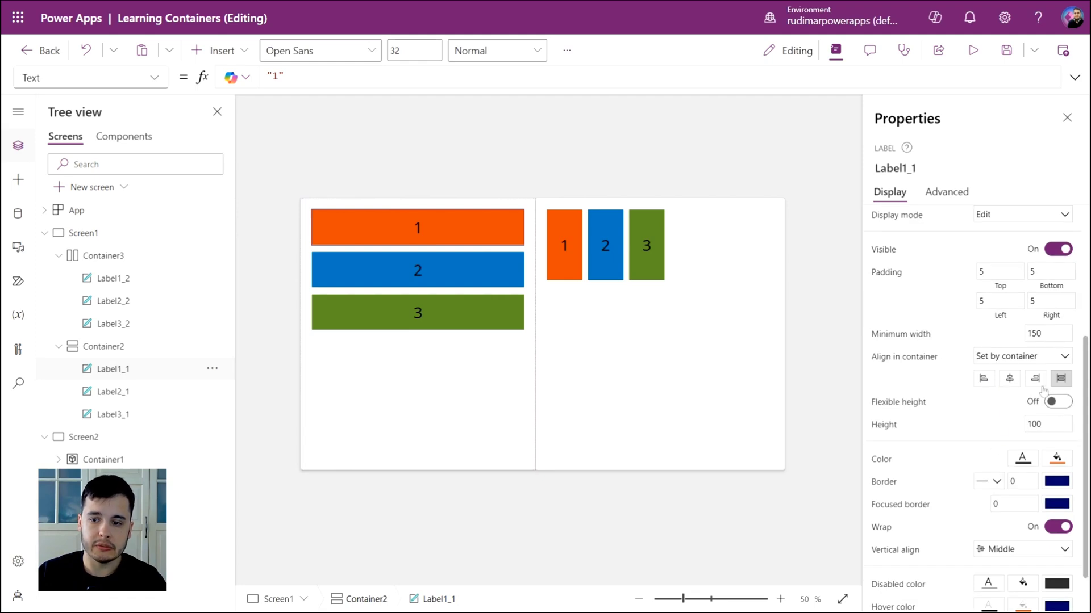
left_click(986, 359)
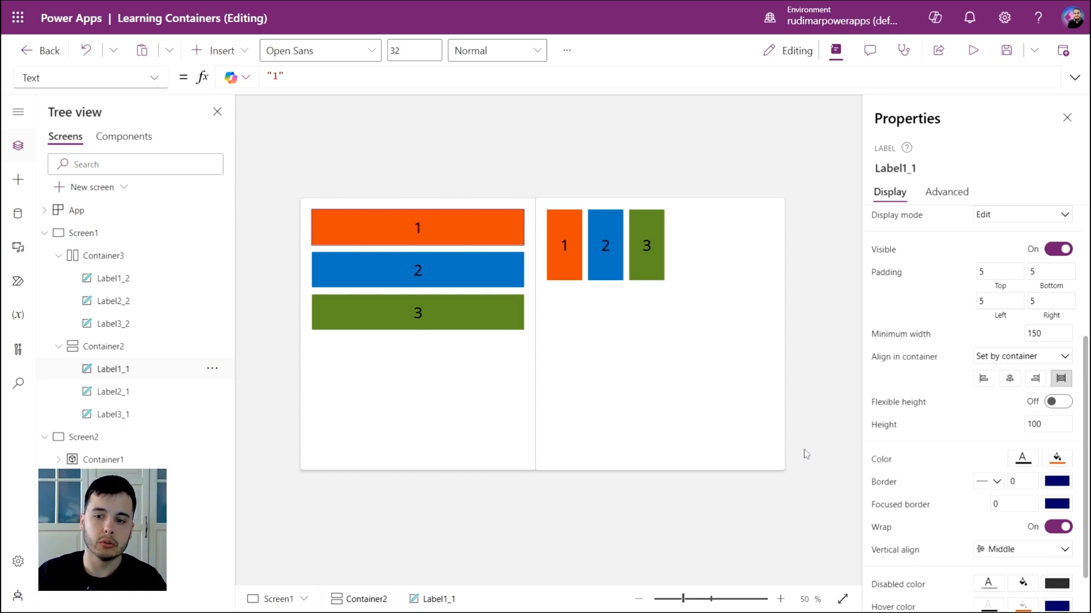
left_click(432, 425)
scroll(903, 281, "up", 1)
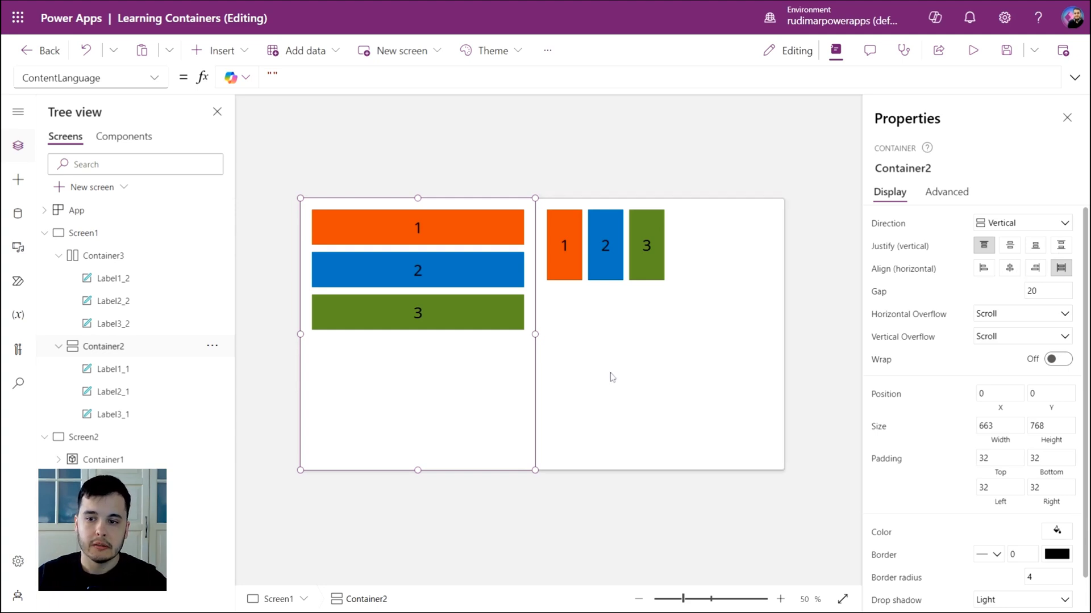
Align orange label 1, 200 wide, to the vertical container's right edge.
left_click(410, 230)
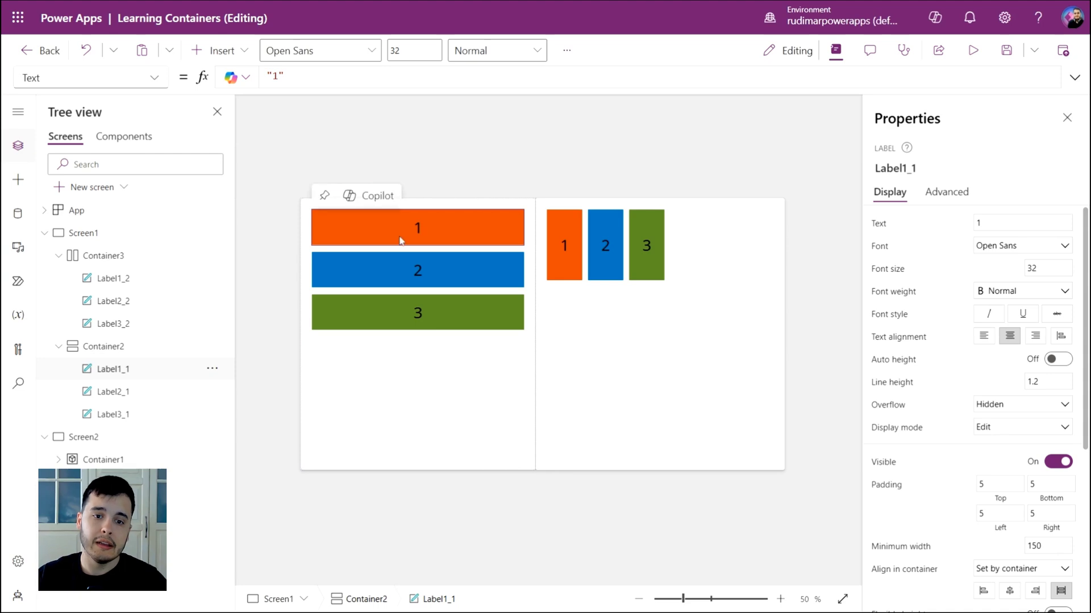
scroll(980, 383, "down", 3)
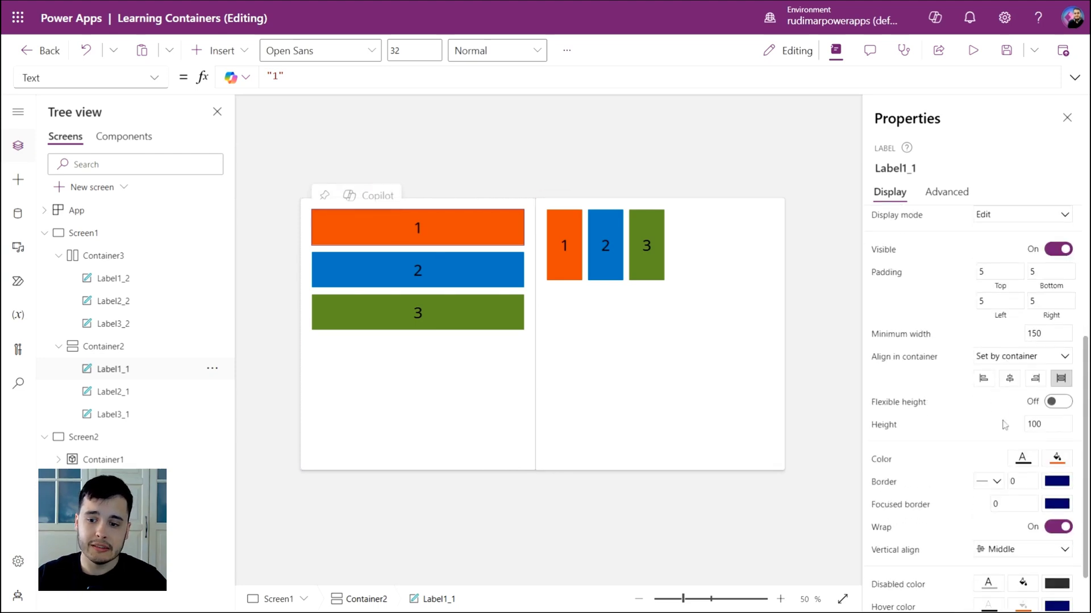
left_click(1009, 380)
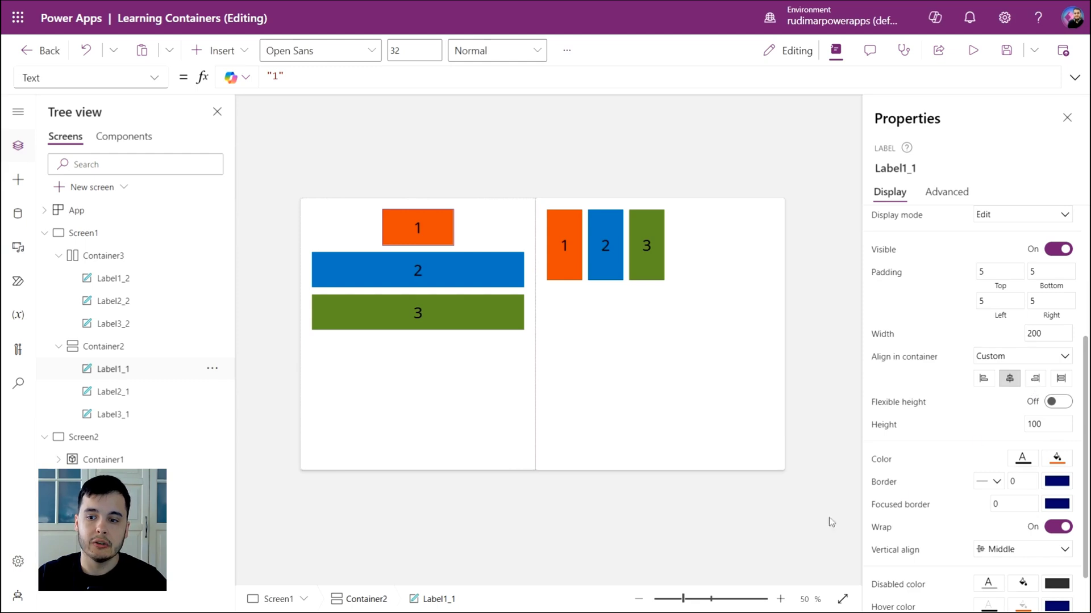
left_click(1034, 378)
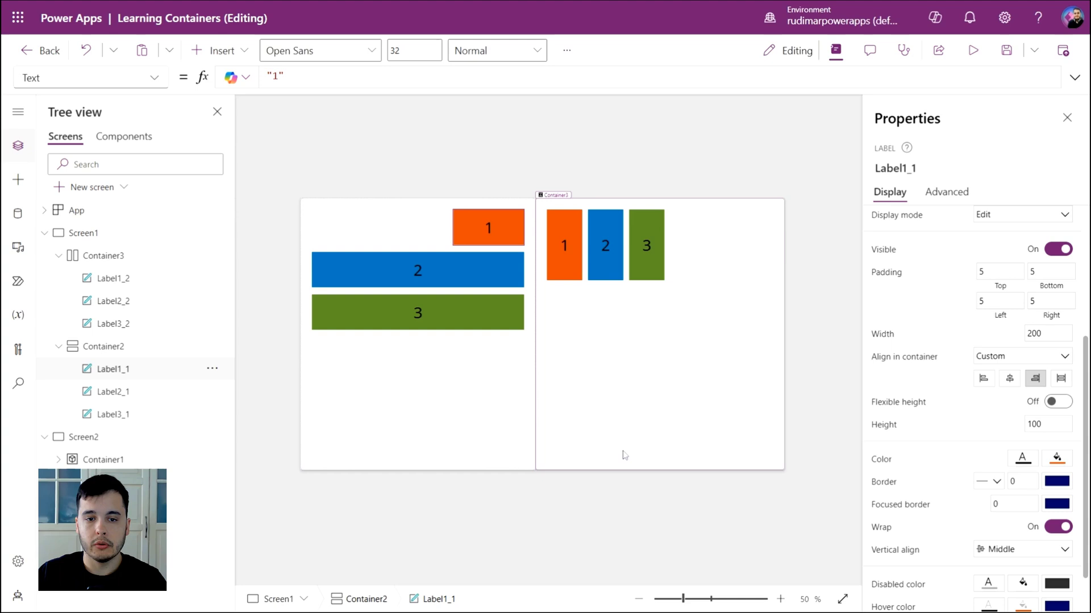
Turn on Flexible height for blue label 2 and green label 3.
left_click(466, 284)
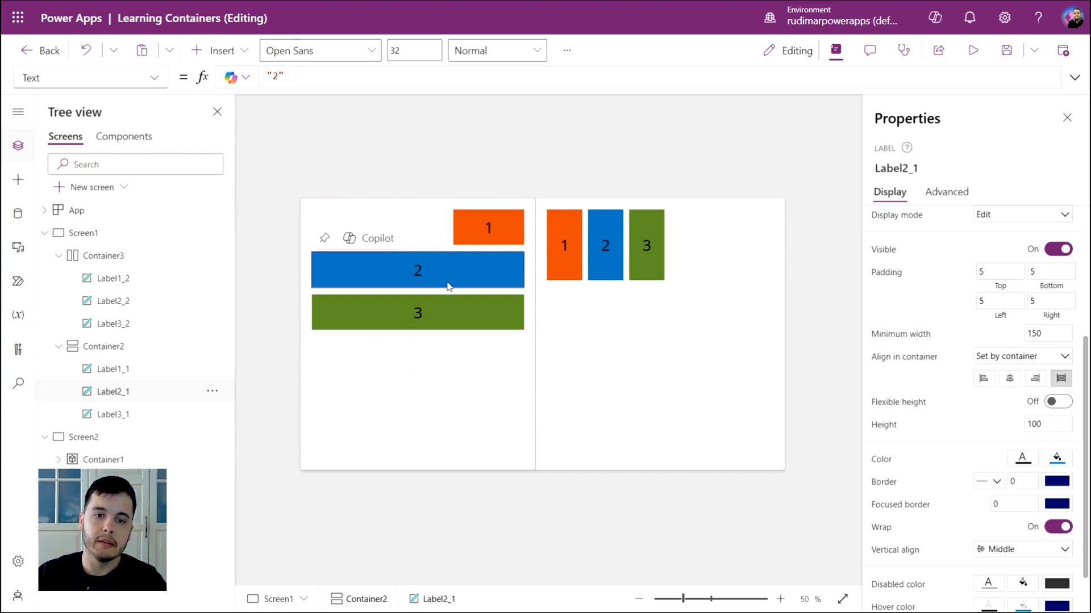
left_click(1059, 401)
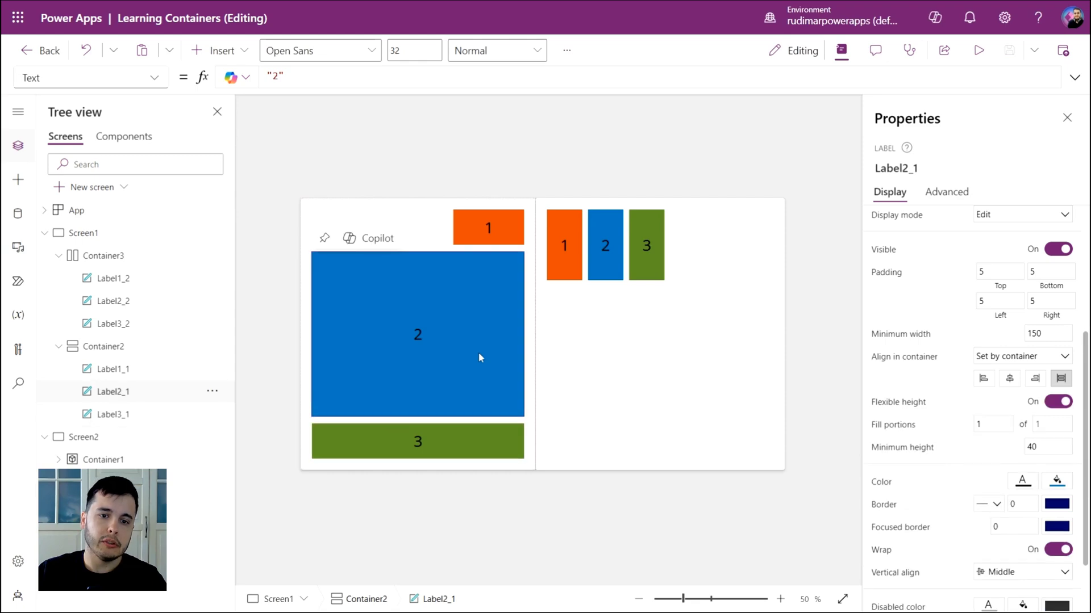
left_click(463, 429)
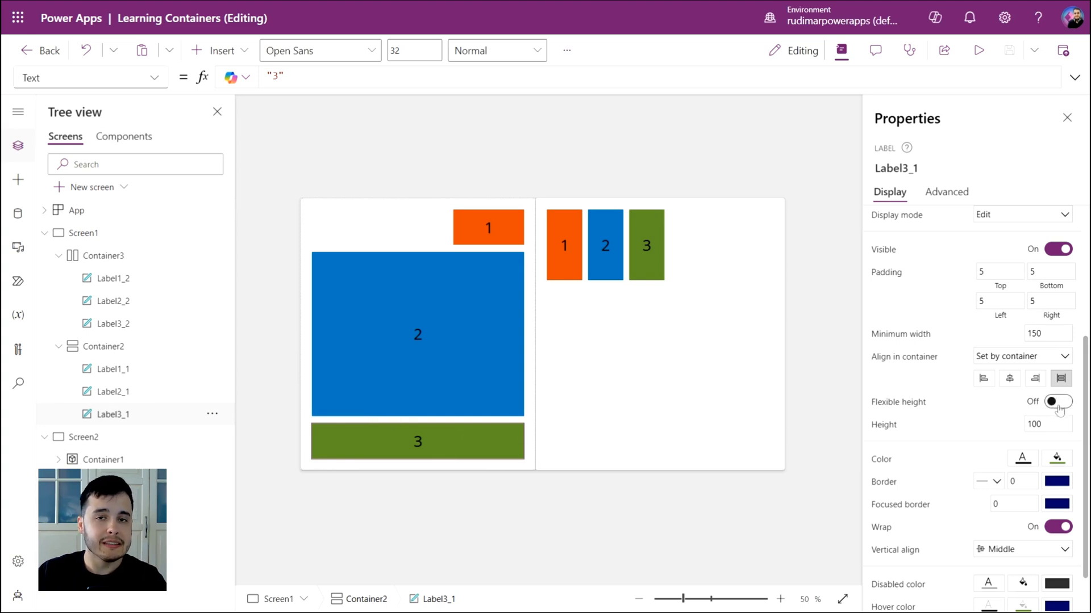
left_click(1059, 403)
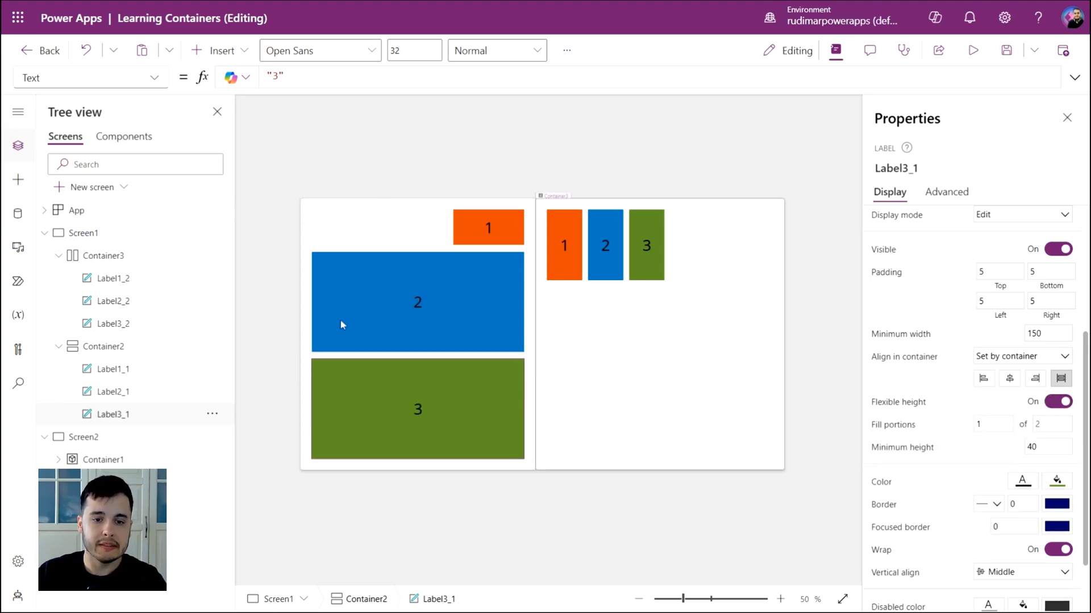
left_click(391, 307)
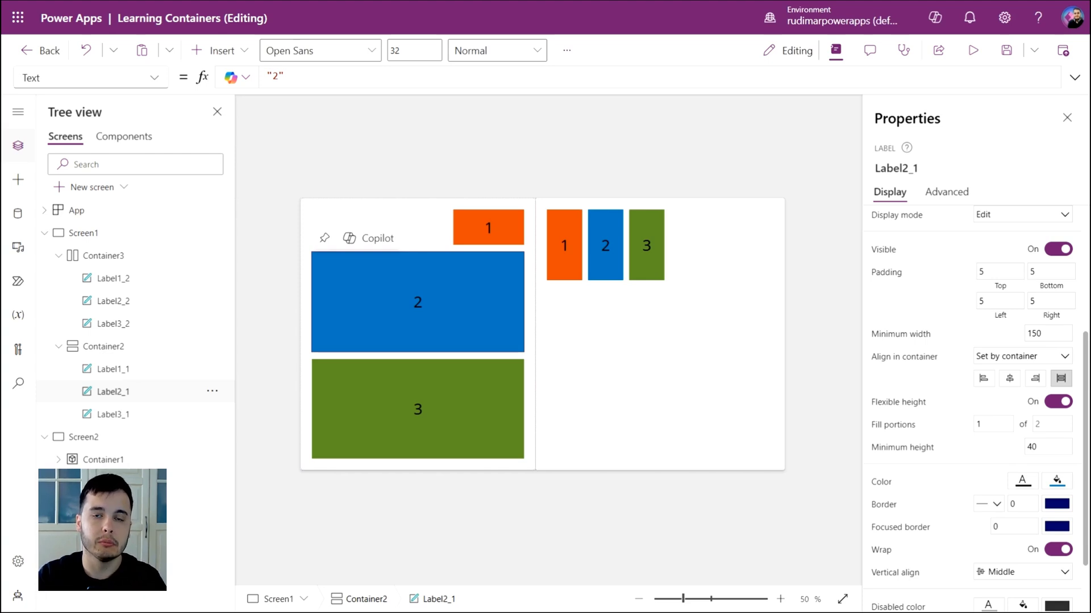
Turn off Flexible height for green label 3 so blue label 2 fills the container.
left_click(511, 492)
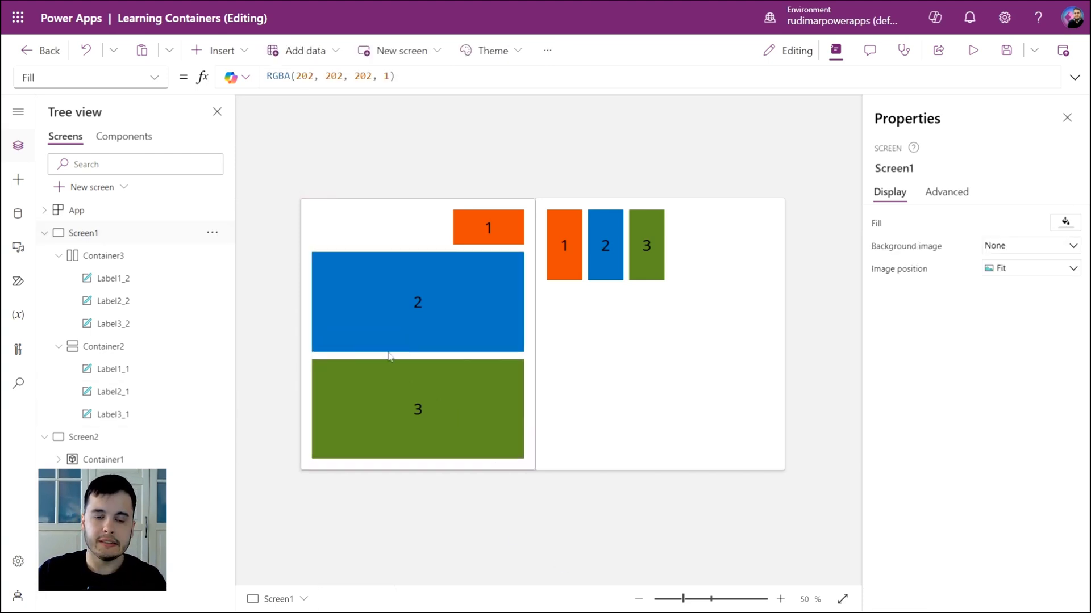
left_click(339, 224)
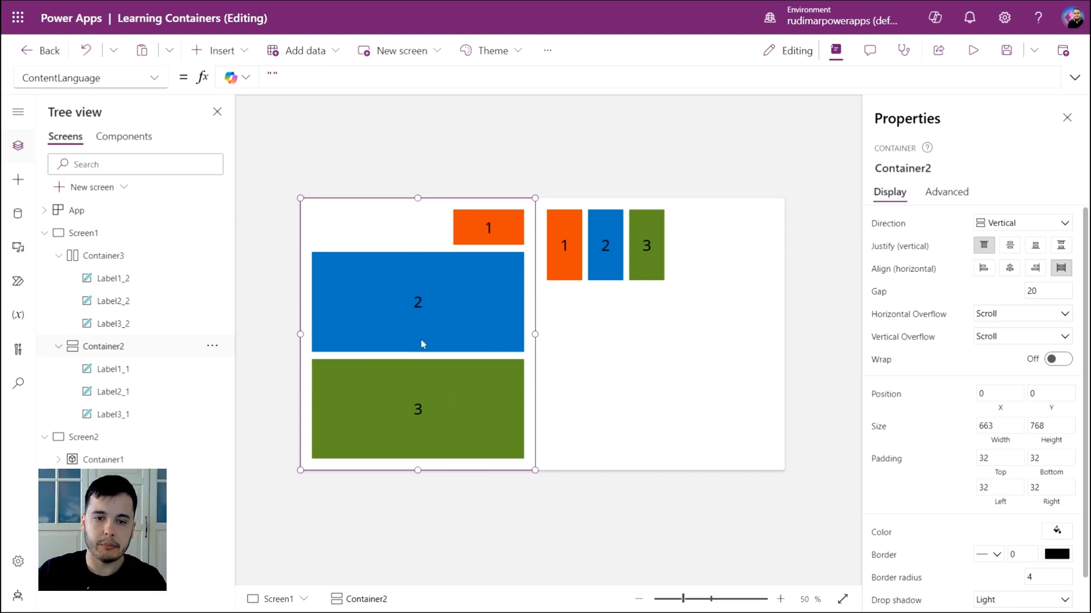
left_click(489, 235)
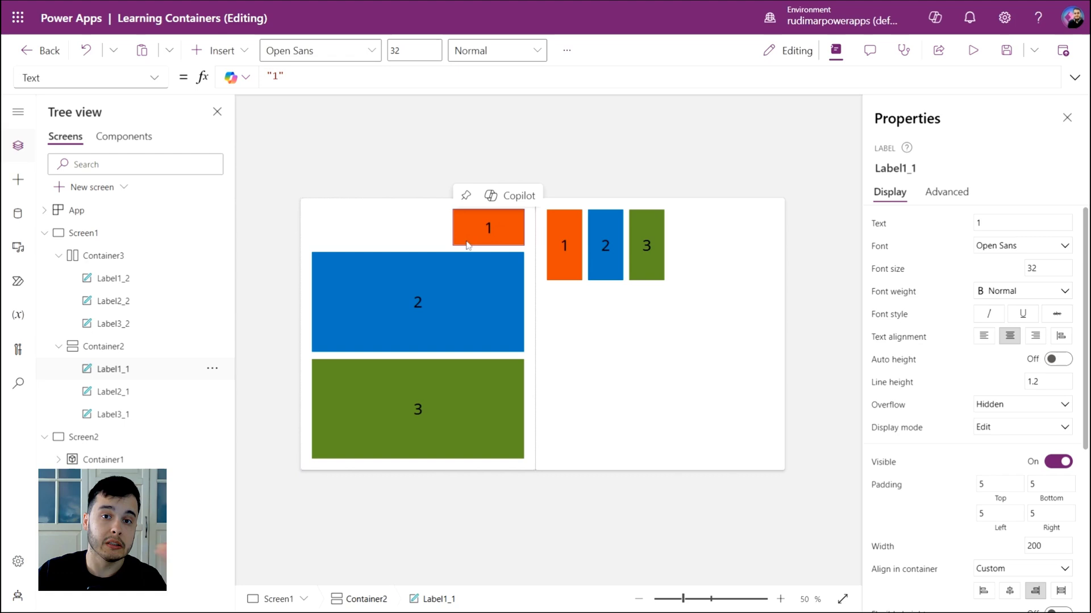
left_click(418, 318)
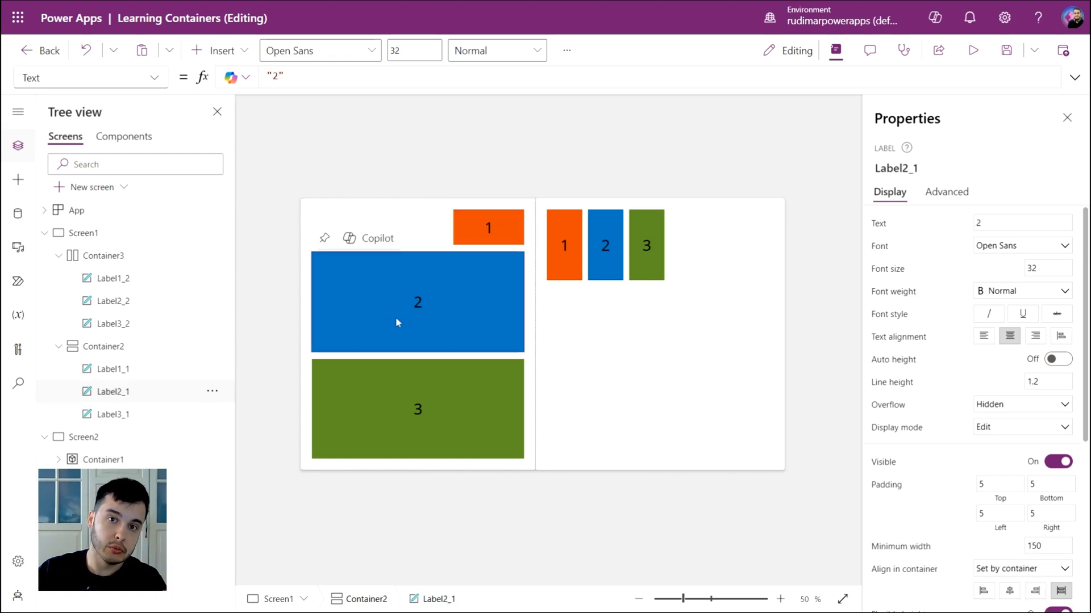
left_click(355, 405)
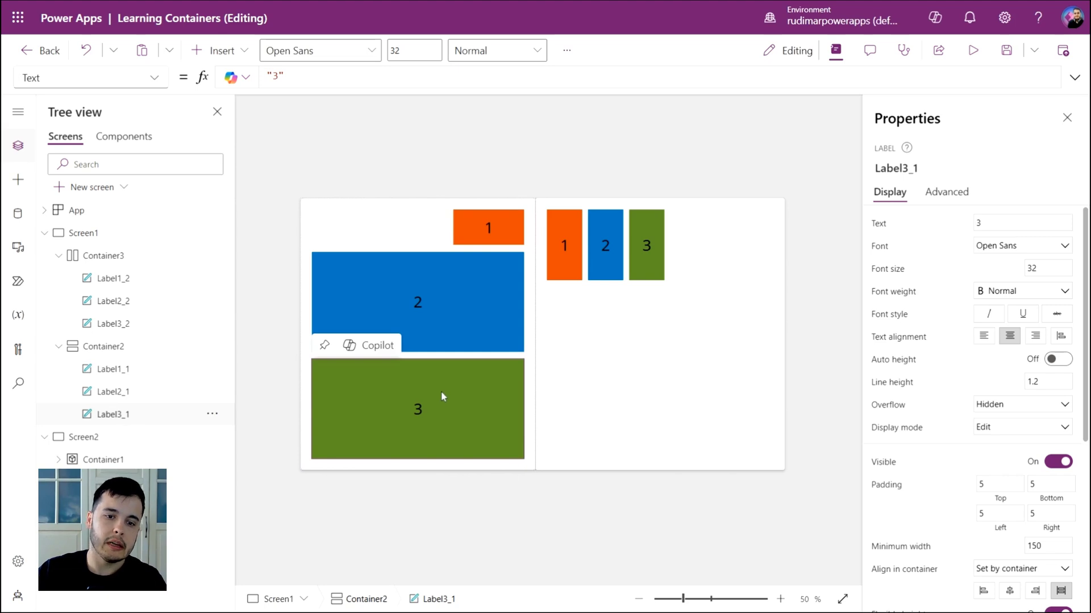
left_click(489, 302)
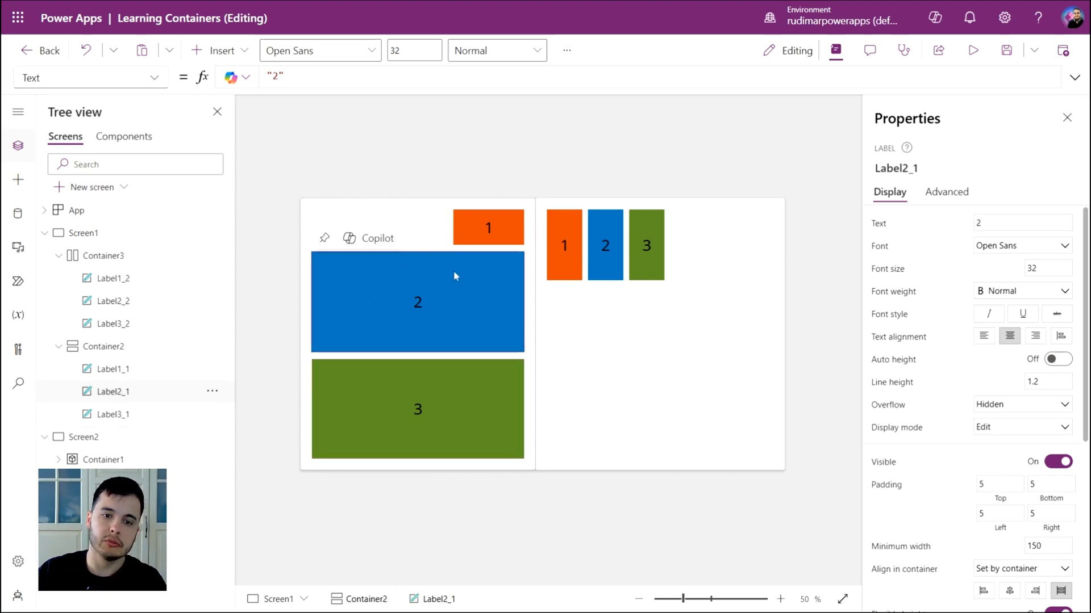
left_click(452, 387)
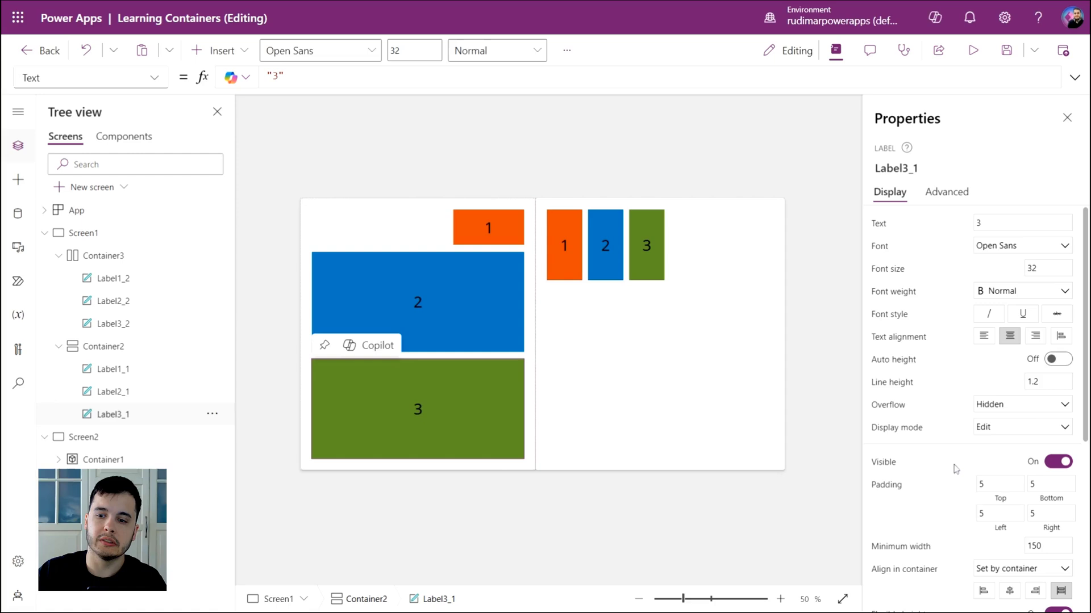
scroll(1038, 467, "down", 2)
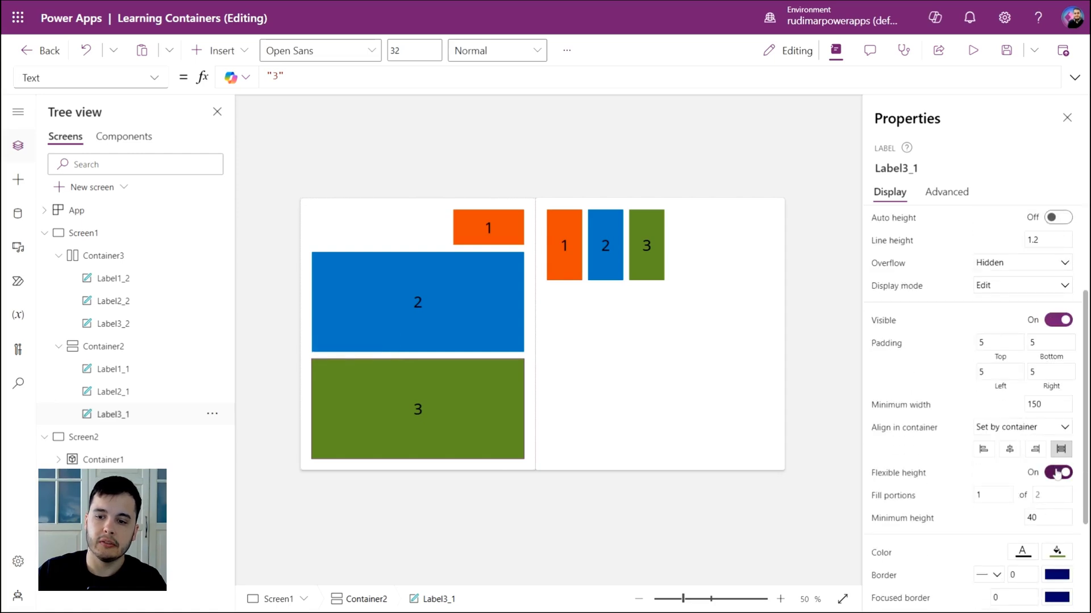
left_click(1058, 473)
left_click(545, 536)
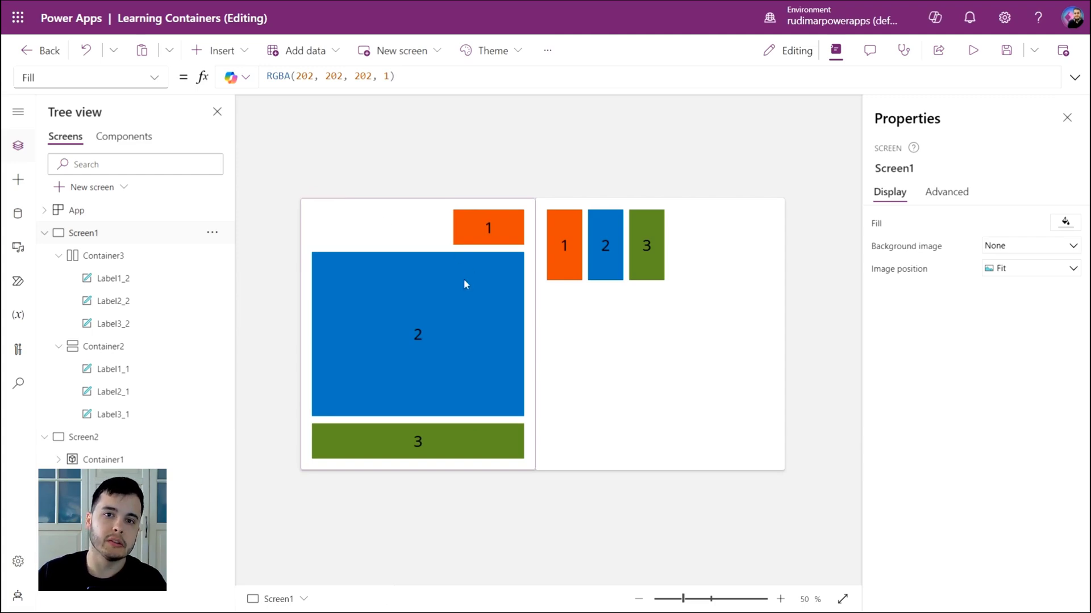
left_click(470, 420)
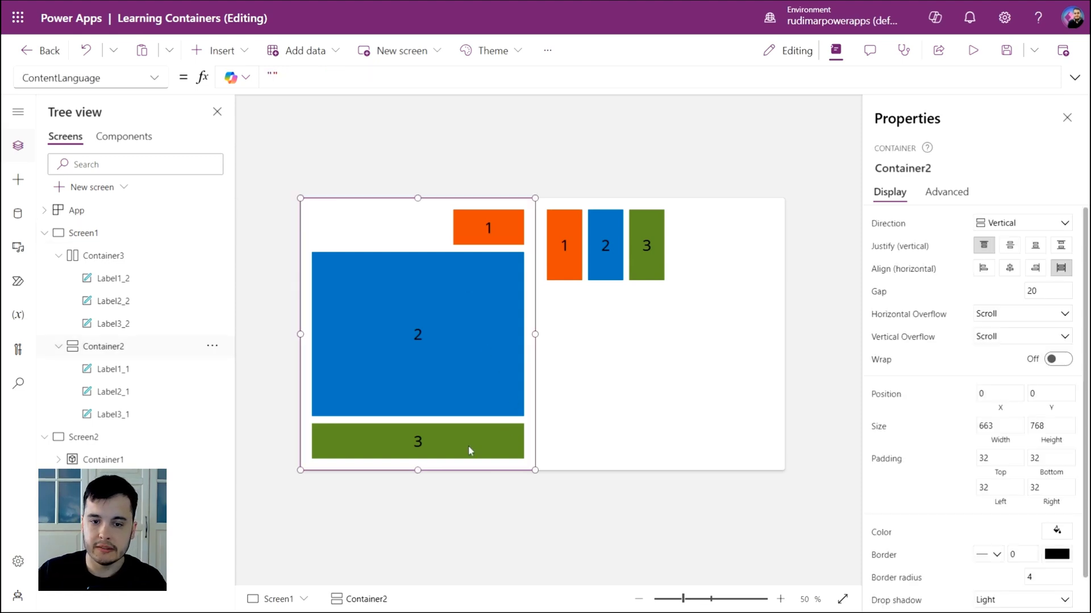
left_click_drag(417, 470, 430, 421)
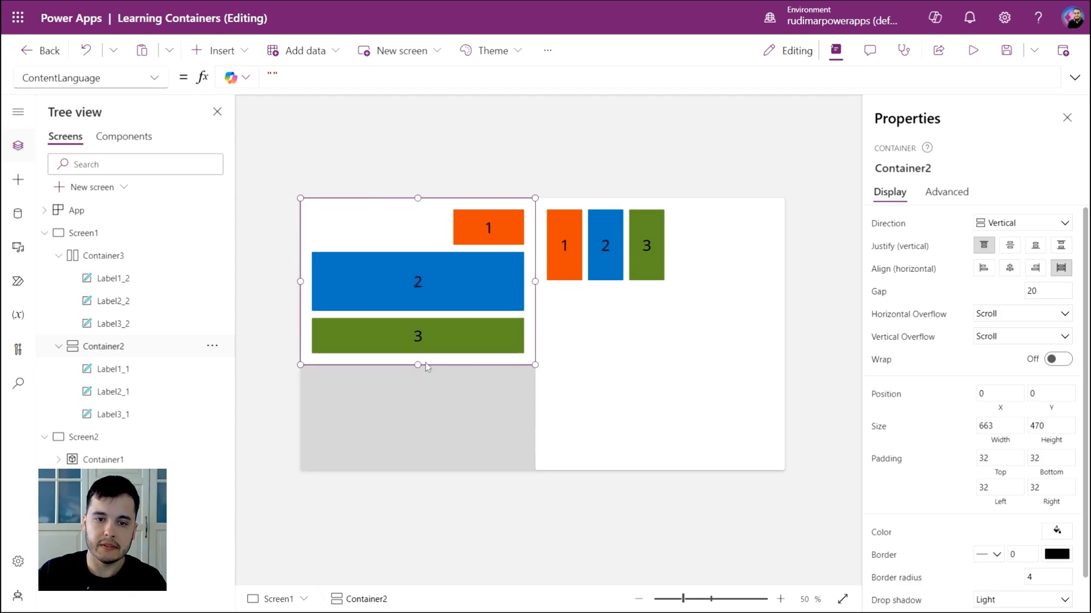
left_click(447, 514)
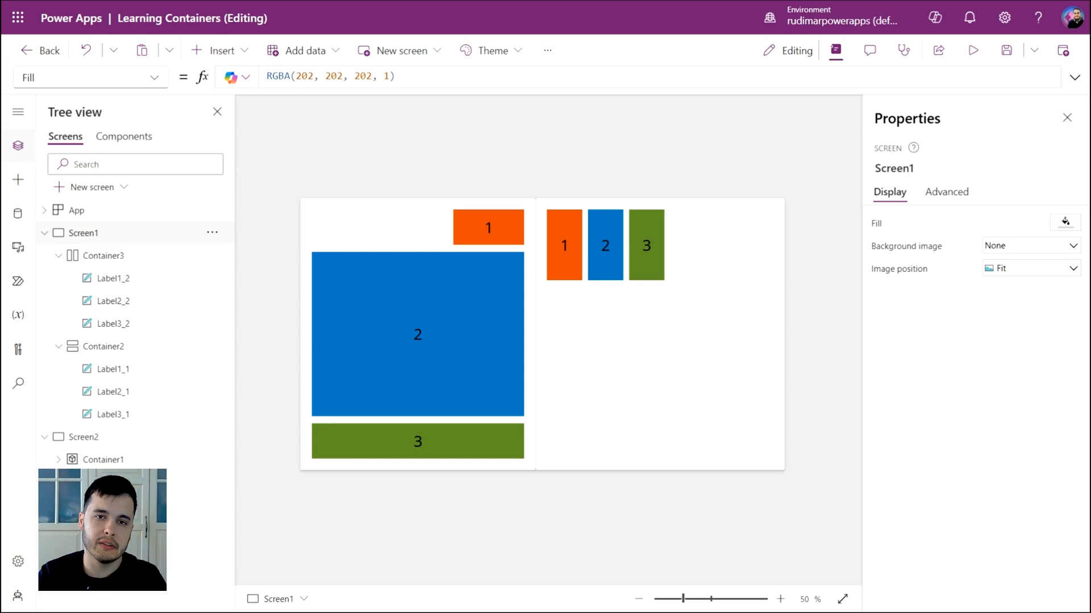
Turn on Flexible width for blue label 2 in the horizontal container.
left_click(647, 397)
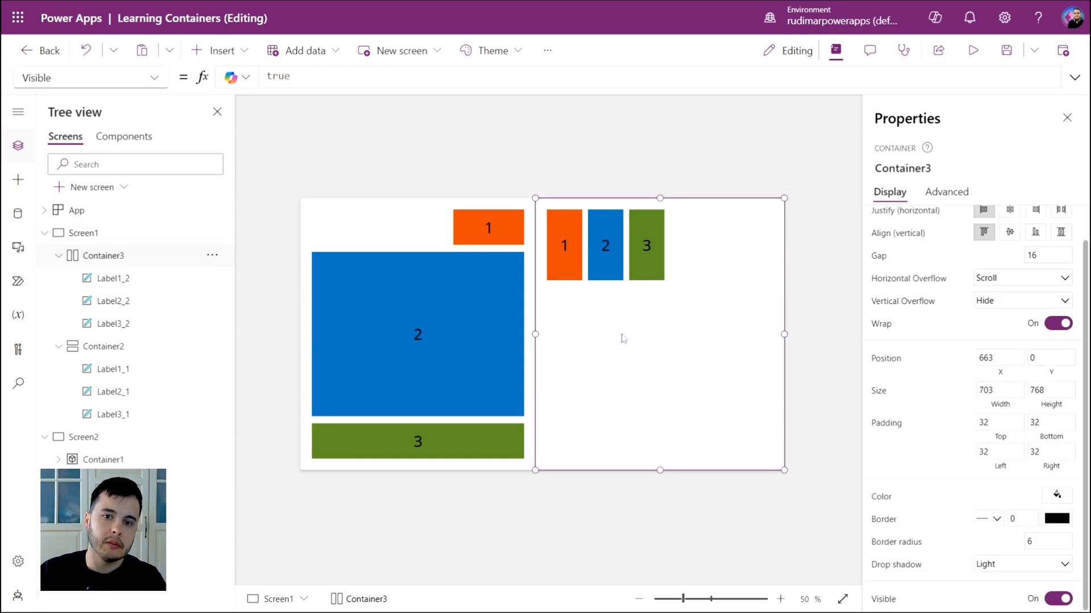
left_click(601, 275)
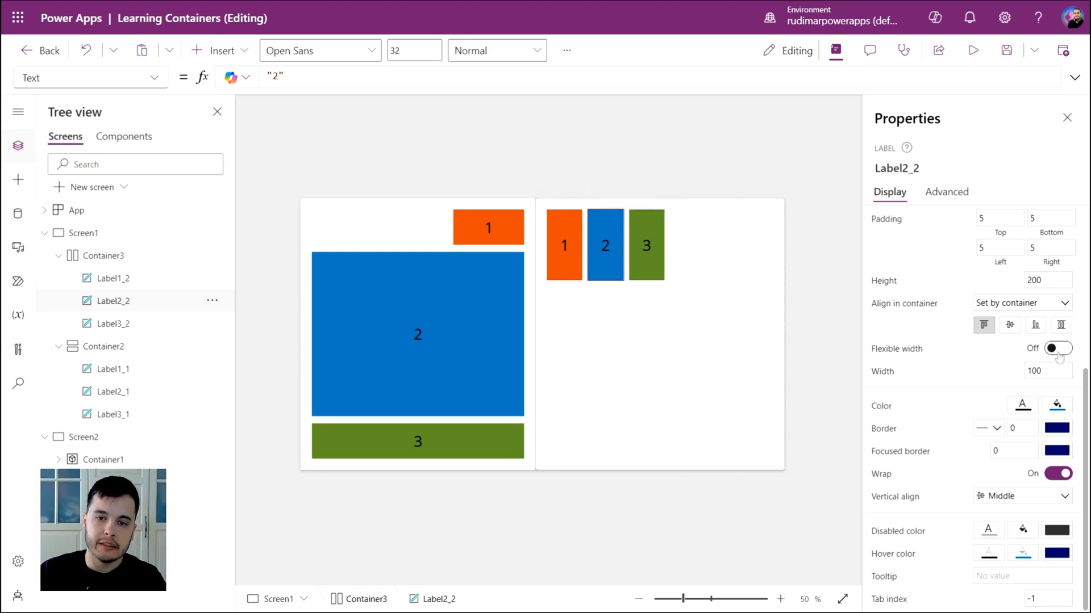
mouse_move(606, 245)
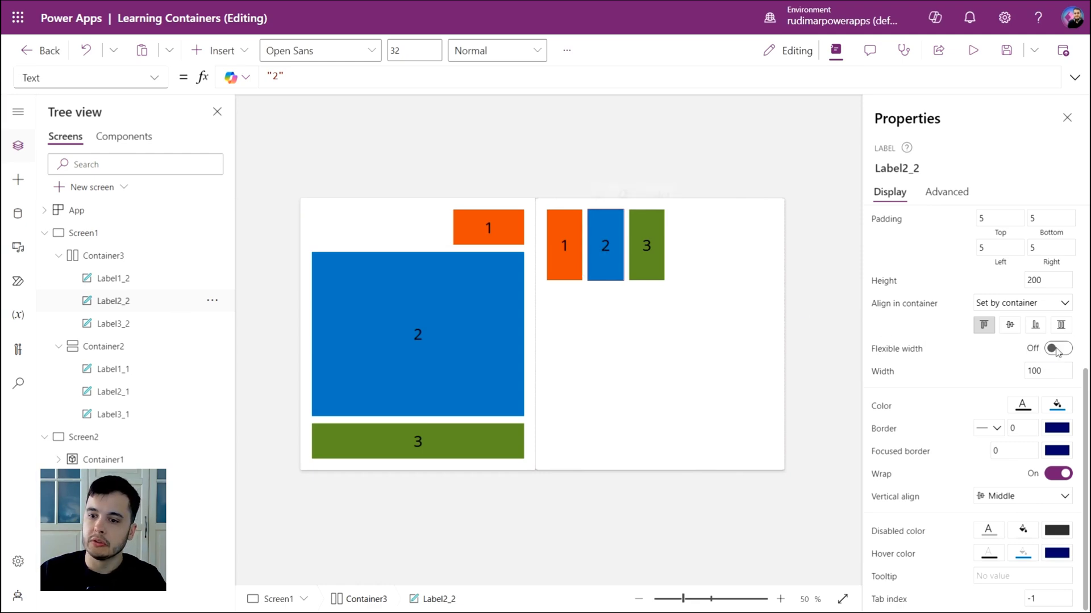
left_click(1055, 349)
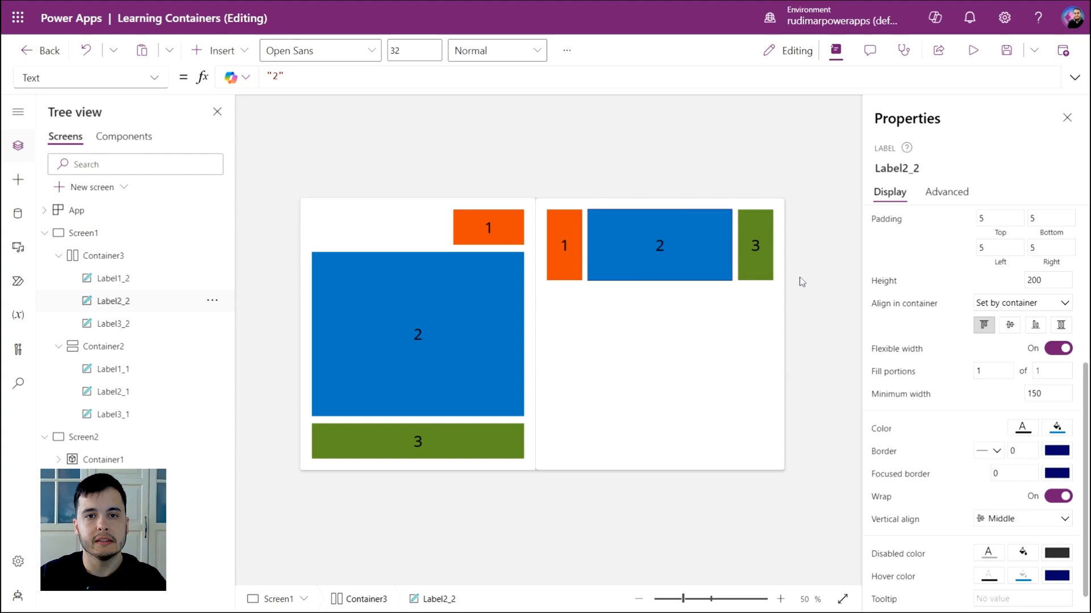
left_click(775, 305)
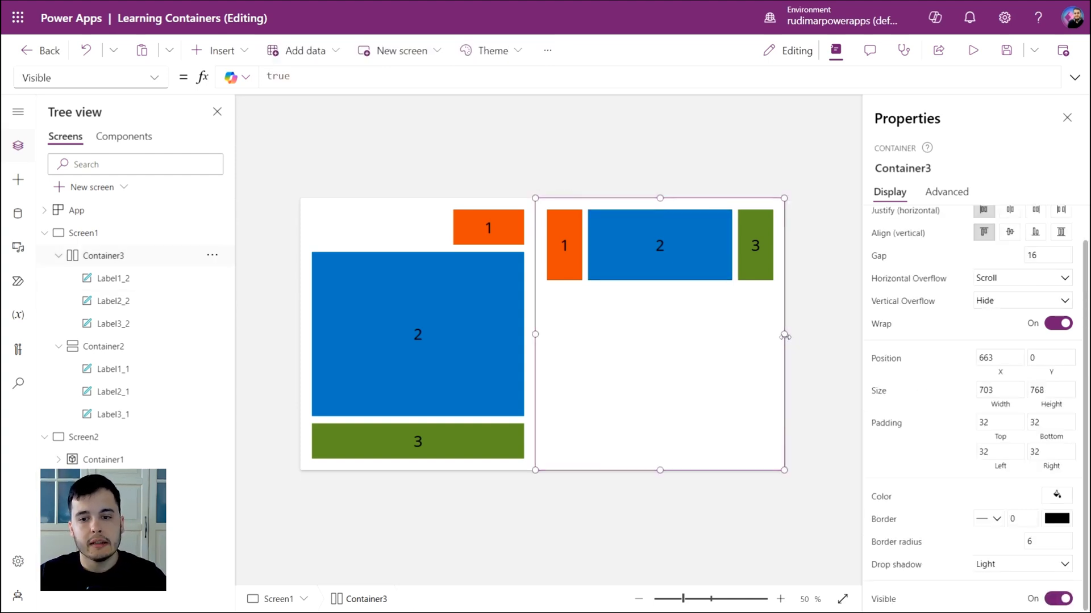
left_click_drag(780, 335, 754, 349)
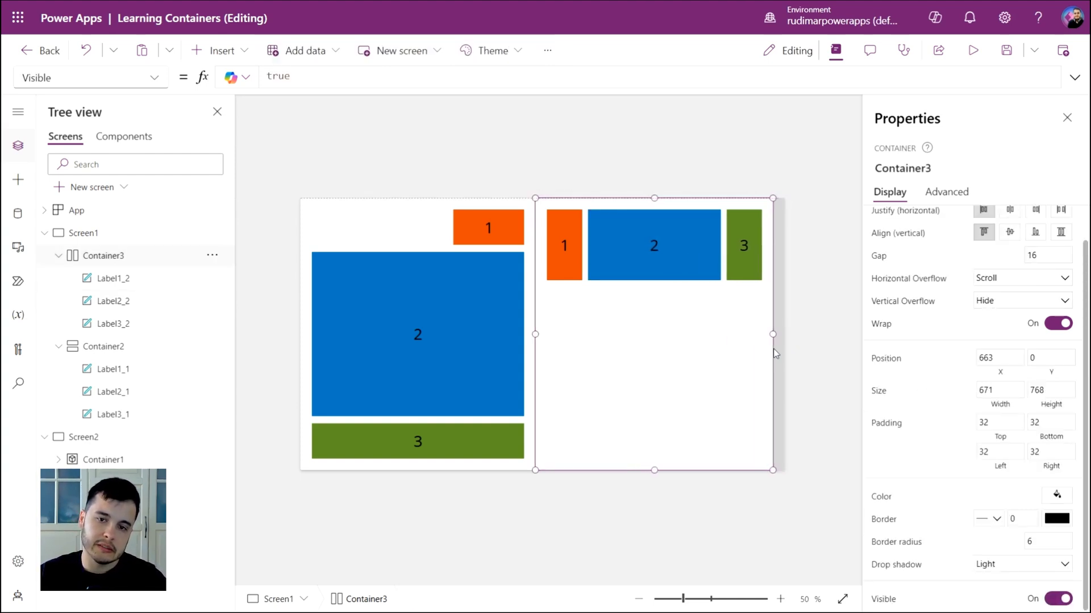
left_click_drag(743, 361, 850, 351)
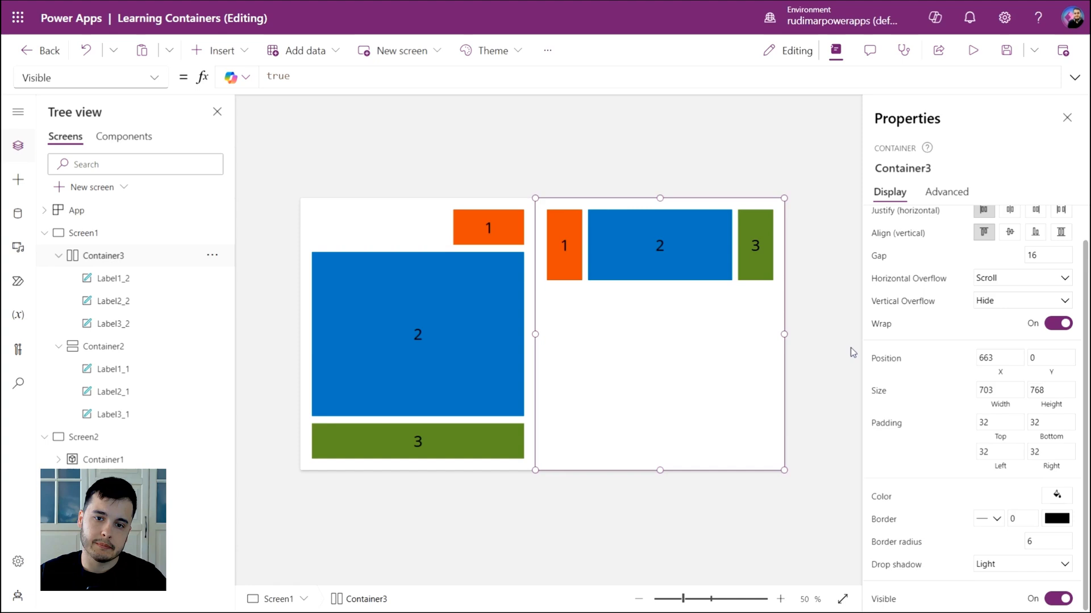
left_click(851, 347)
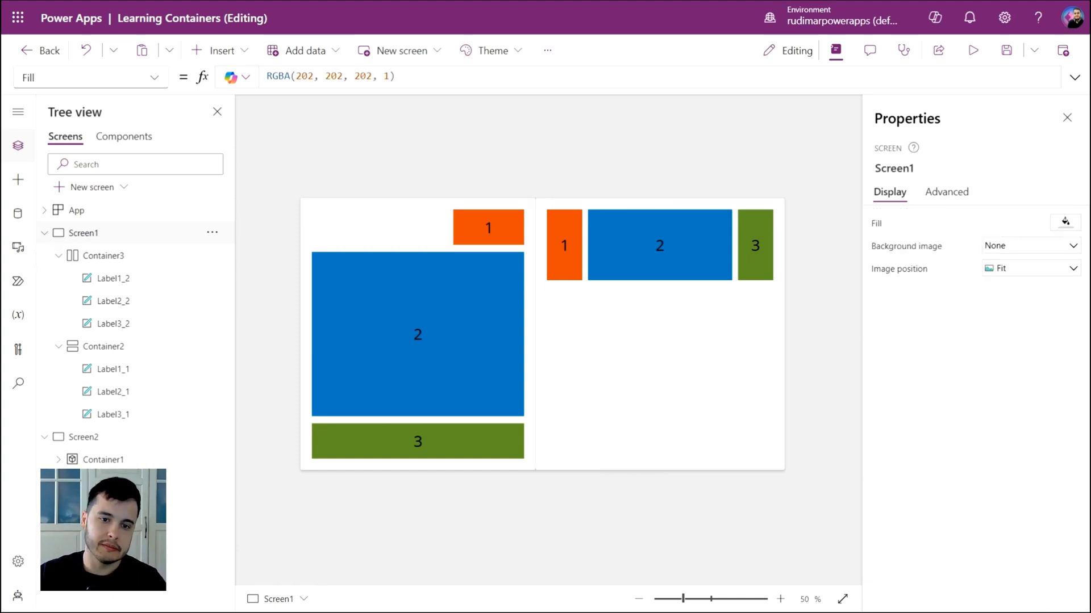
left_click(706, 326)
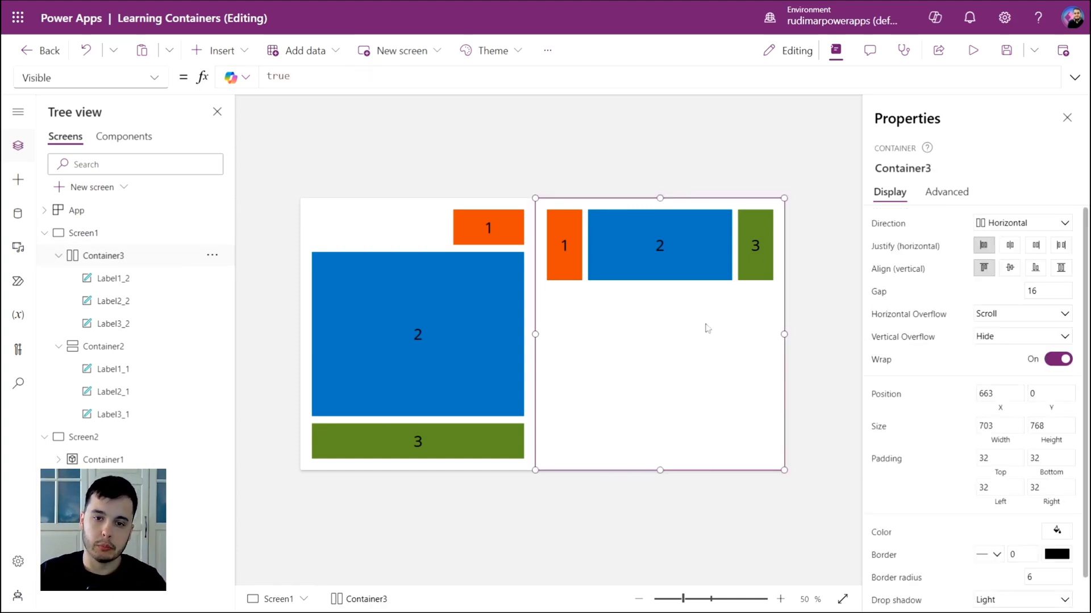
left_click(673, 263)
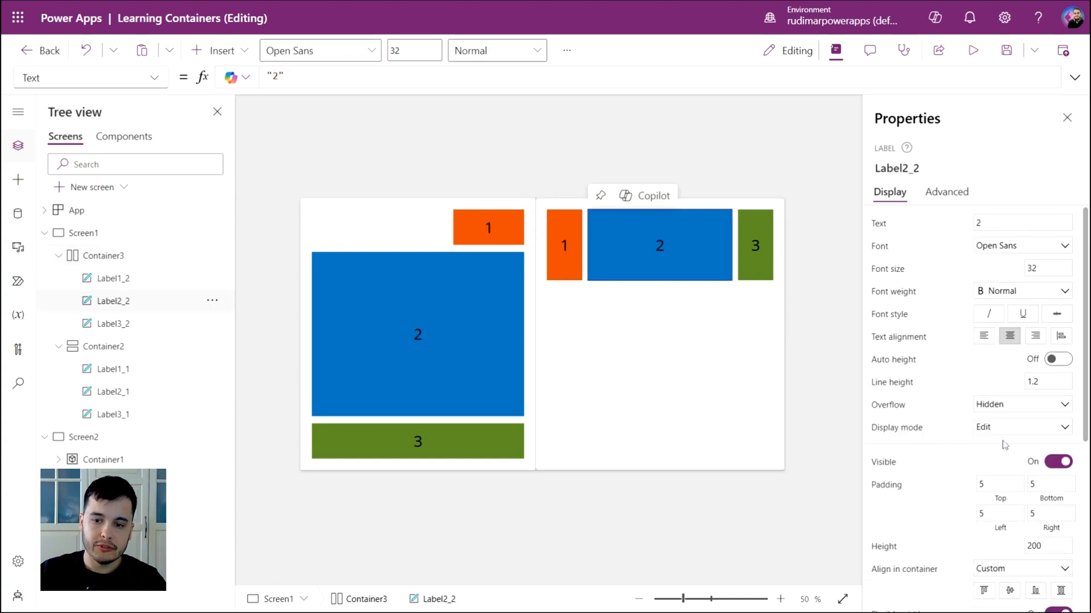
scroll(976, 506, "down", 2)
scroll(976, 506, "down", 2)
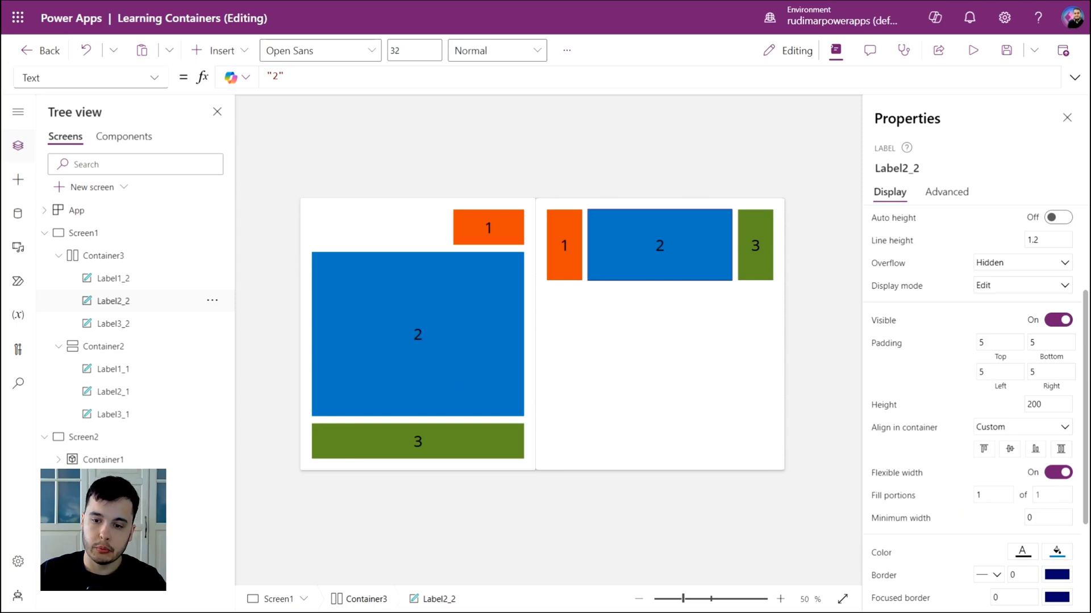
left_click(742, 415)
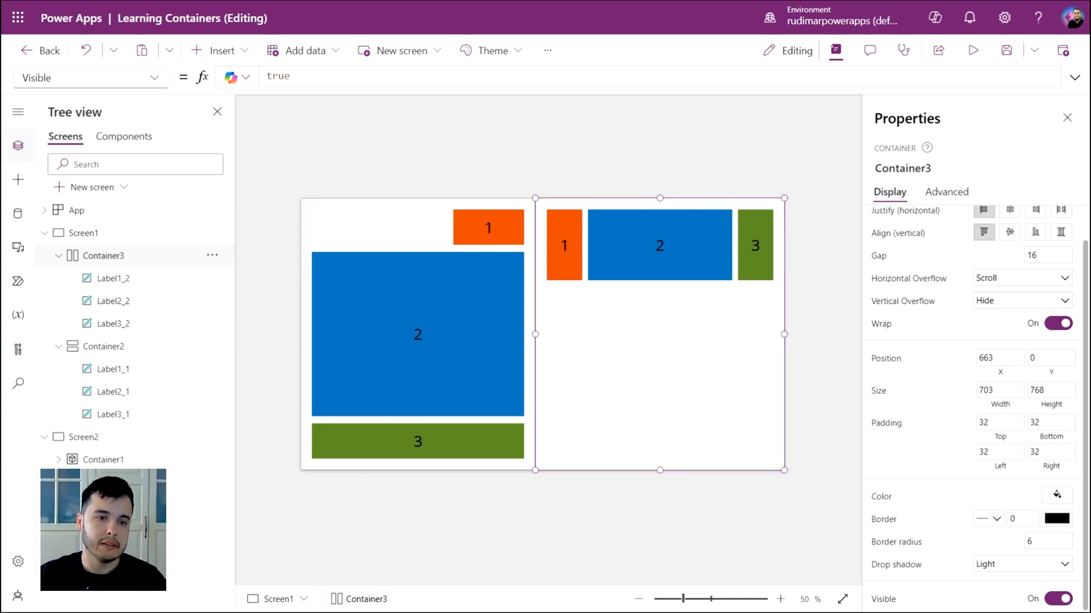
Add a blank Screen3 and paste the copied horizontal container onto it.
left_click(101, 188)
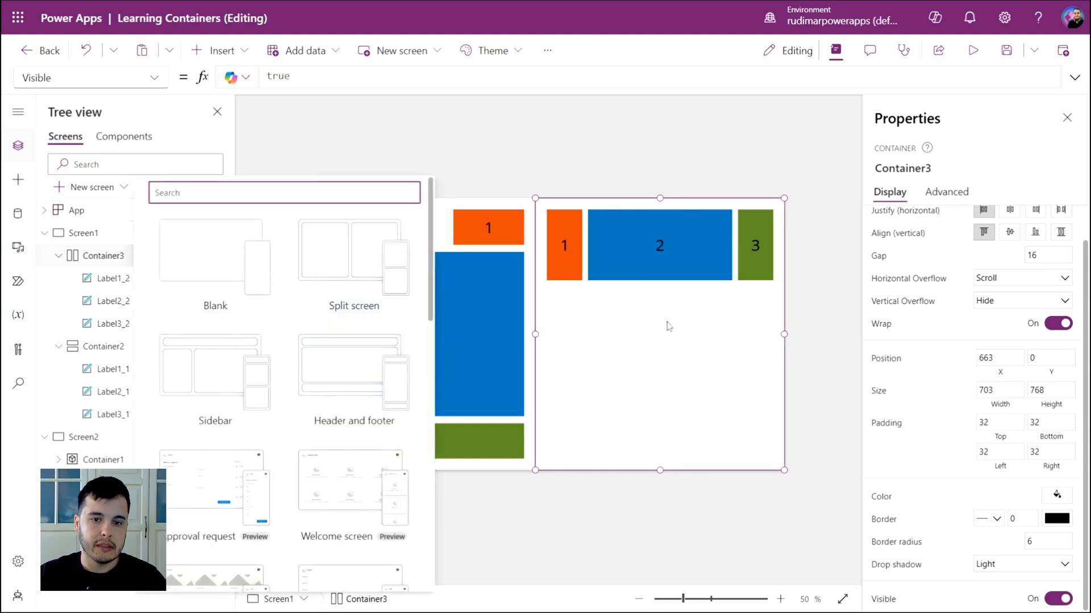
left_click(622, 293)
left_click(93, 188)
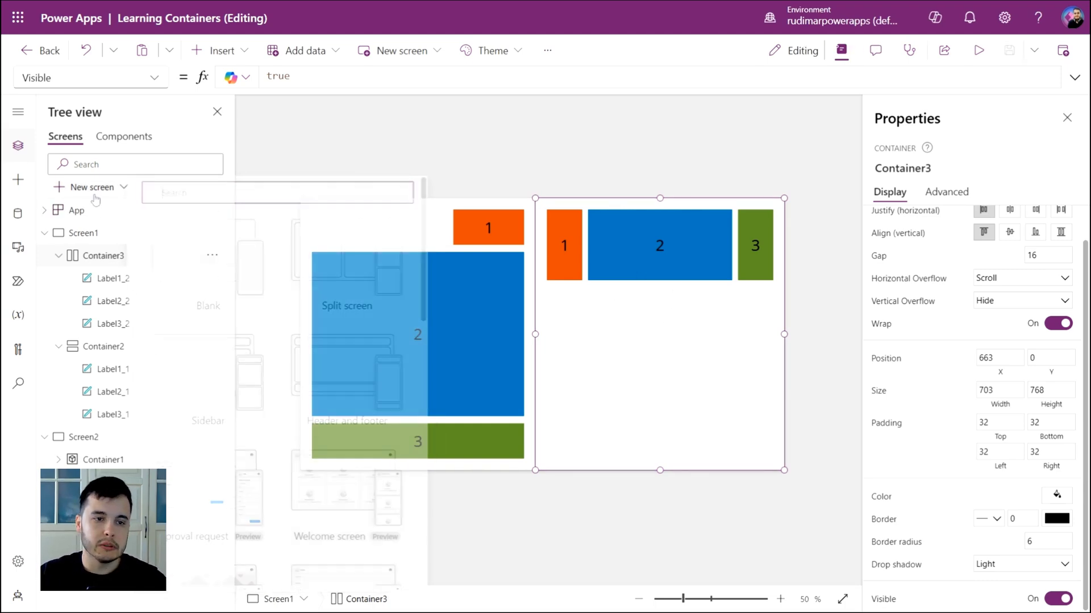
left_click(204, 263)
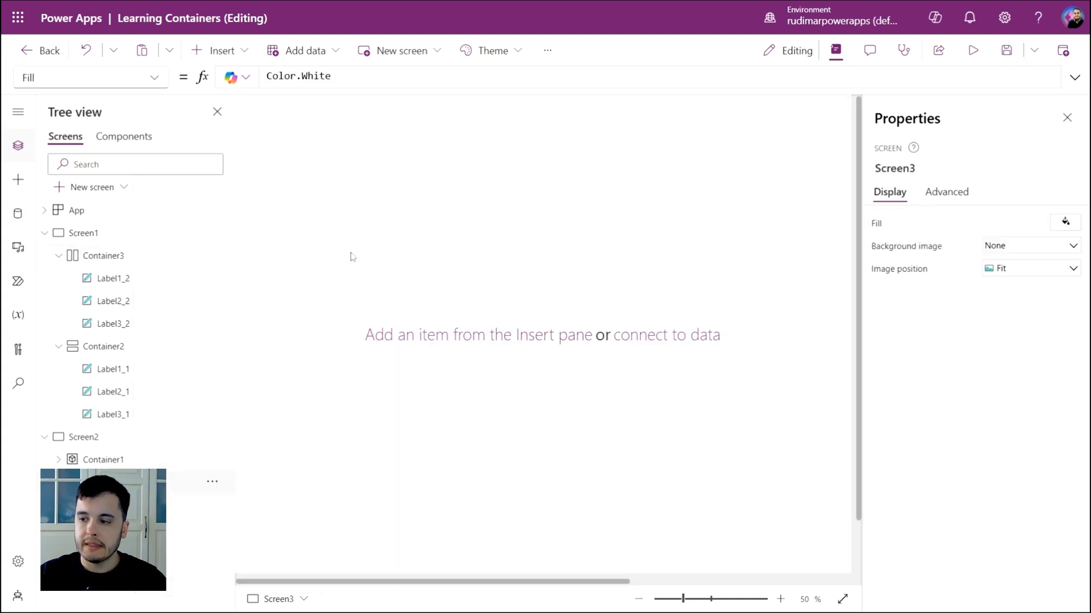
key("ctrl+v")
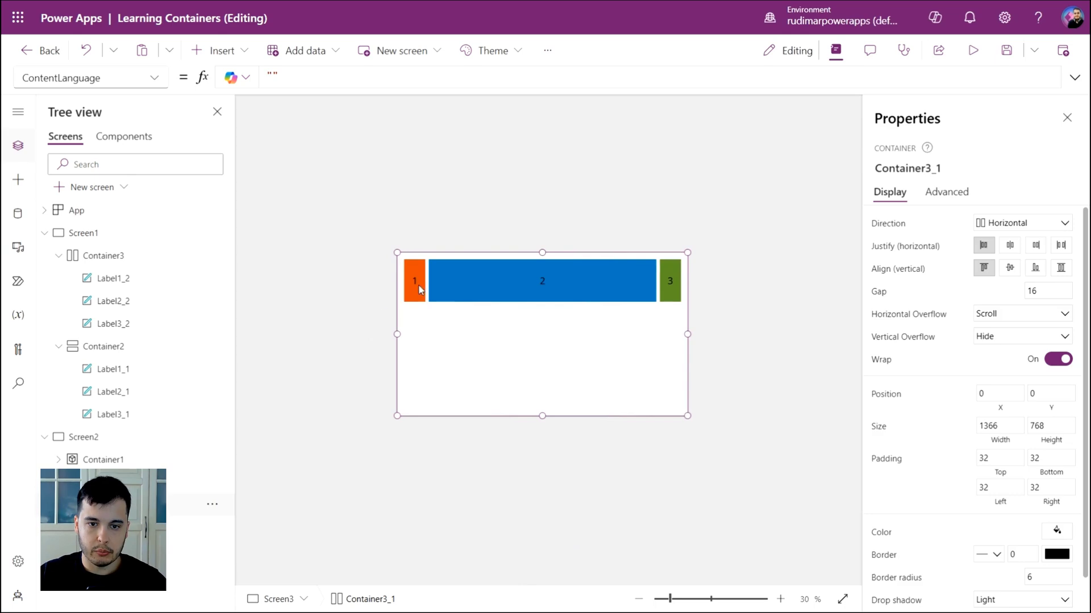
scroll(449, 250, "up", 4)
left_click(755, 250)
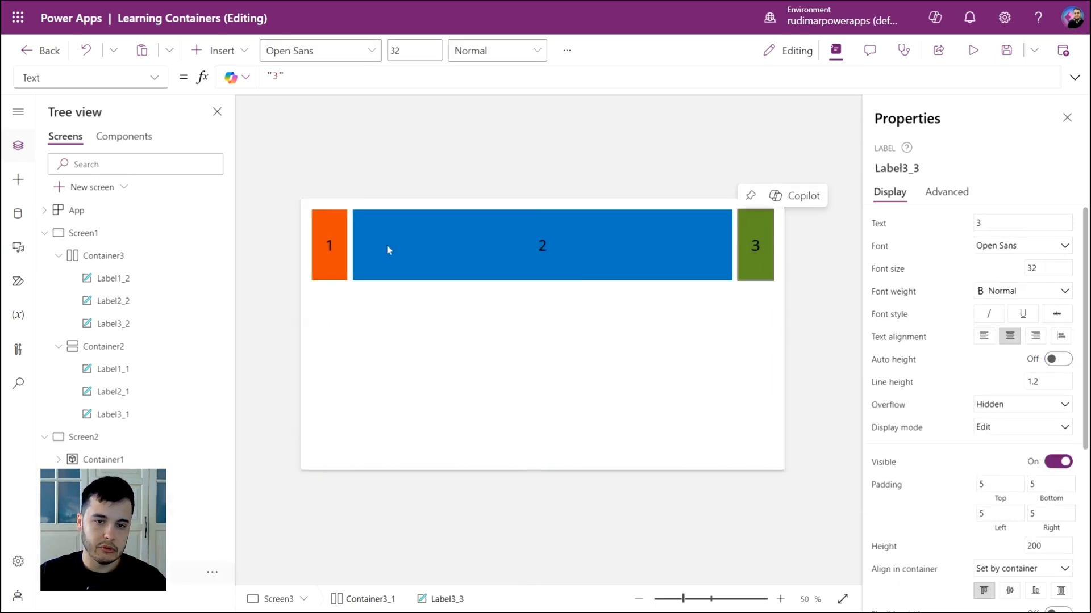
left_click(342, 247)
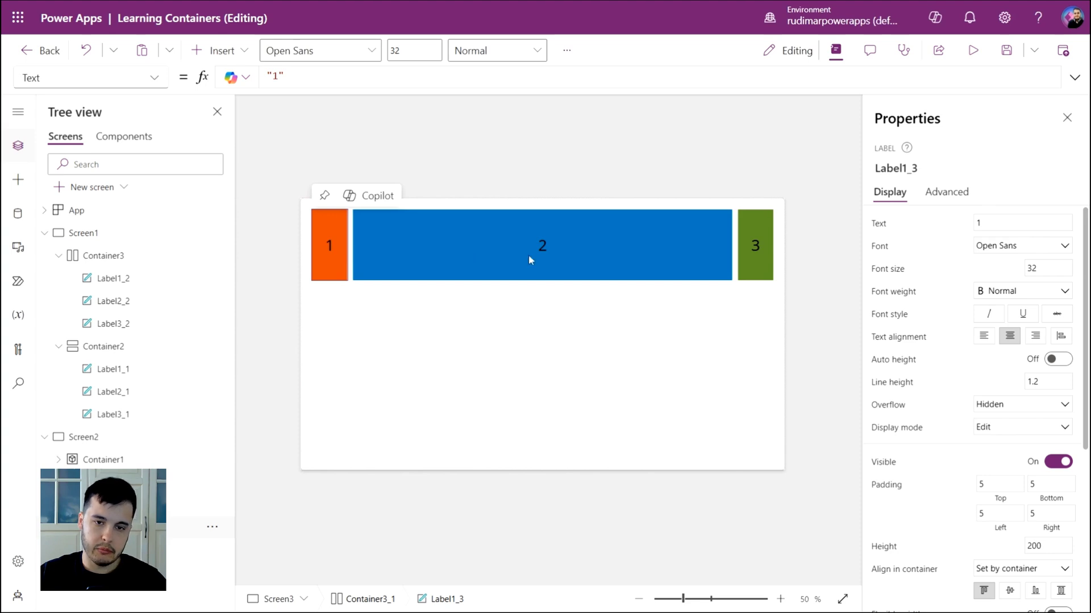
Duplicate labels 1, 2 and 3 so the row holds six labels.
left_click(656, 242, "shift")
left_click(753, 240, "shift")
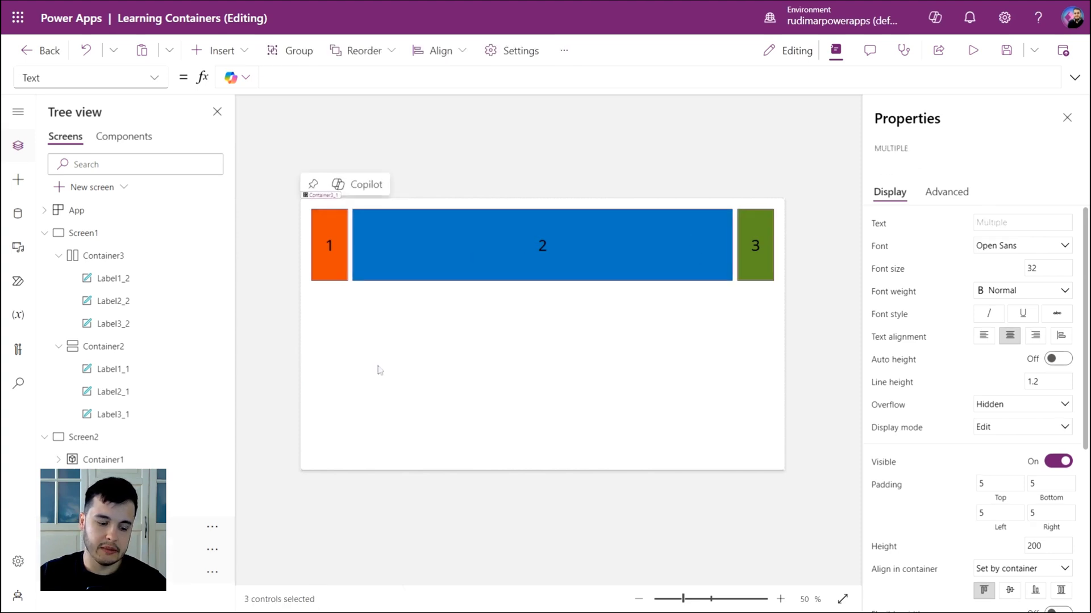
key("ctrl+v")
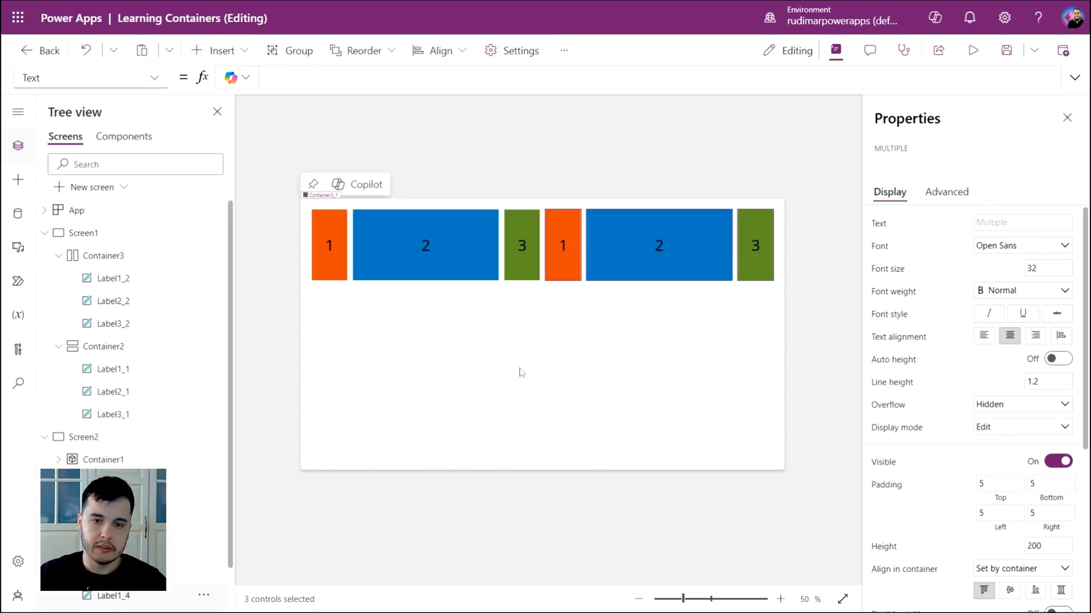
left_click(521, 373)
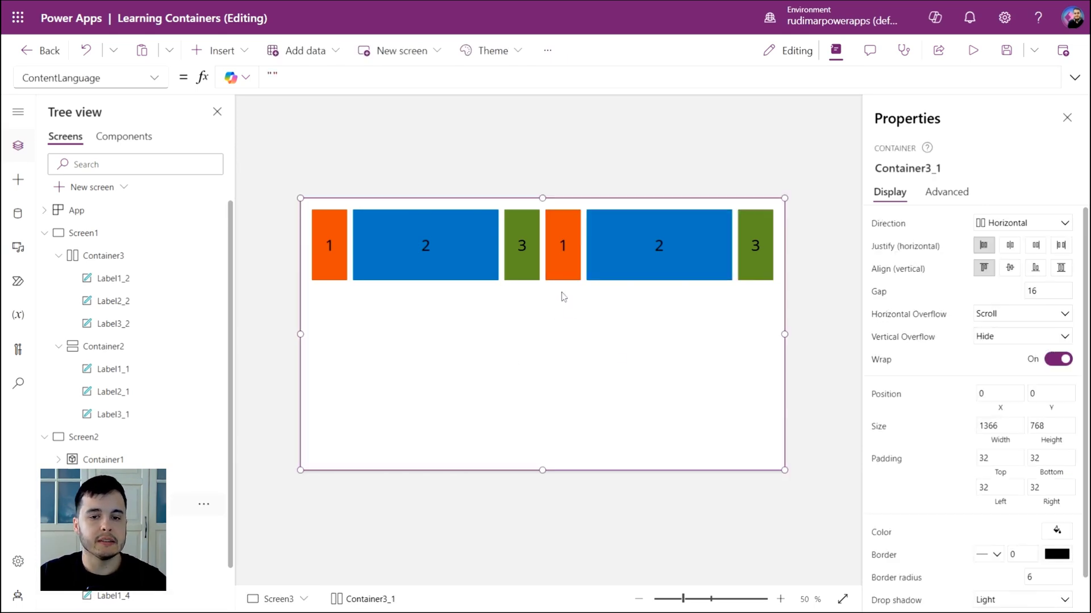
left_click(562, 264)
Change the copied blue and green labels' text to 5 and 6.
left_click(978, 222)
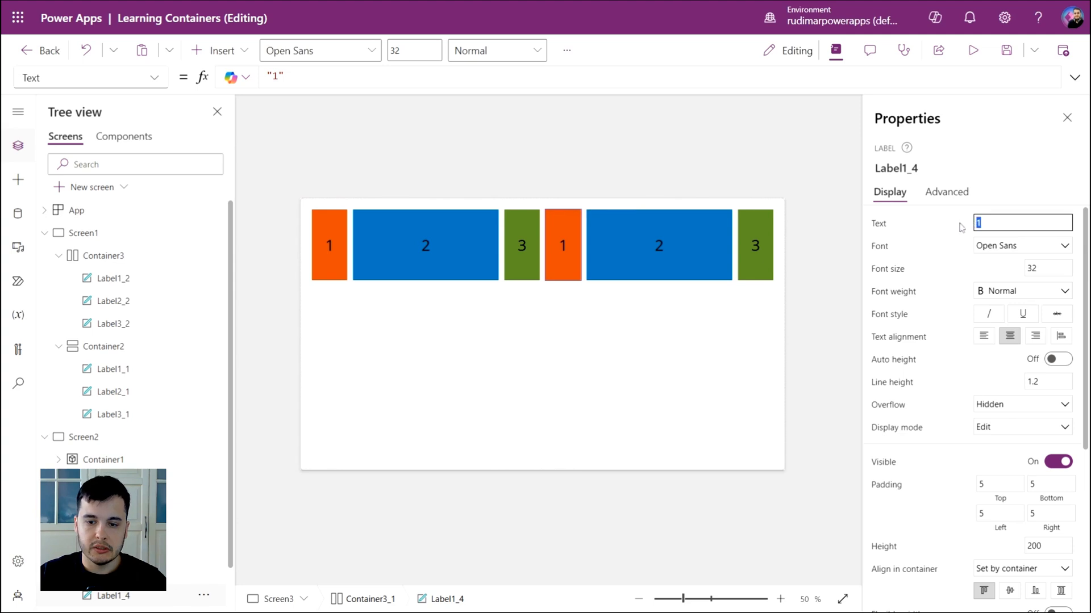
left_click(698, 275)
left_click(977, 222)
type("5")
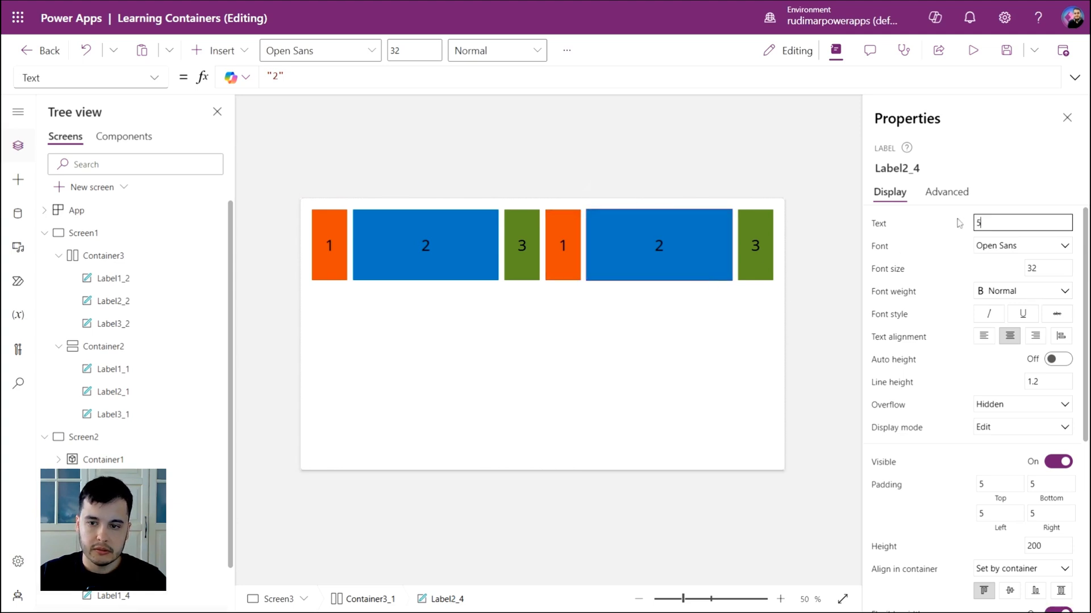
left_click(767, 246)
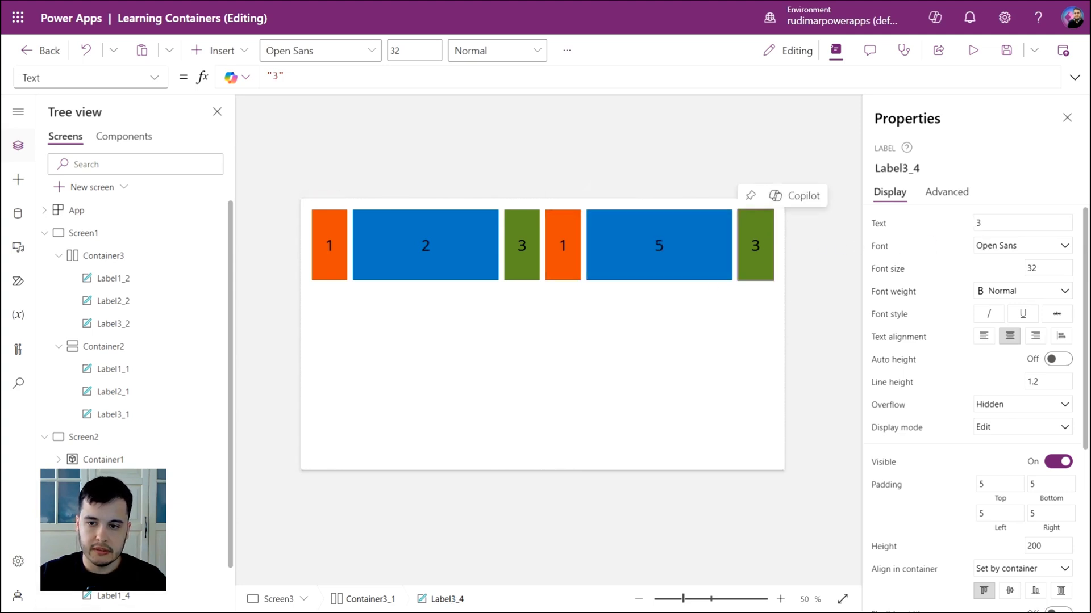
left_click(978, 222)
type("6")
Compare blue labels 2 and 5, which share the spare width.
left_click(436, 265, "shift")
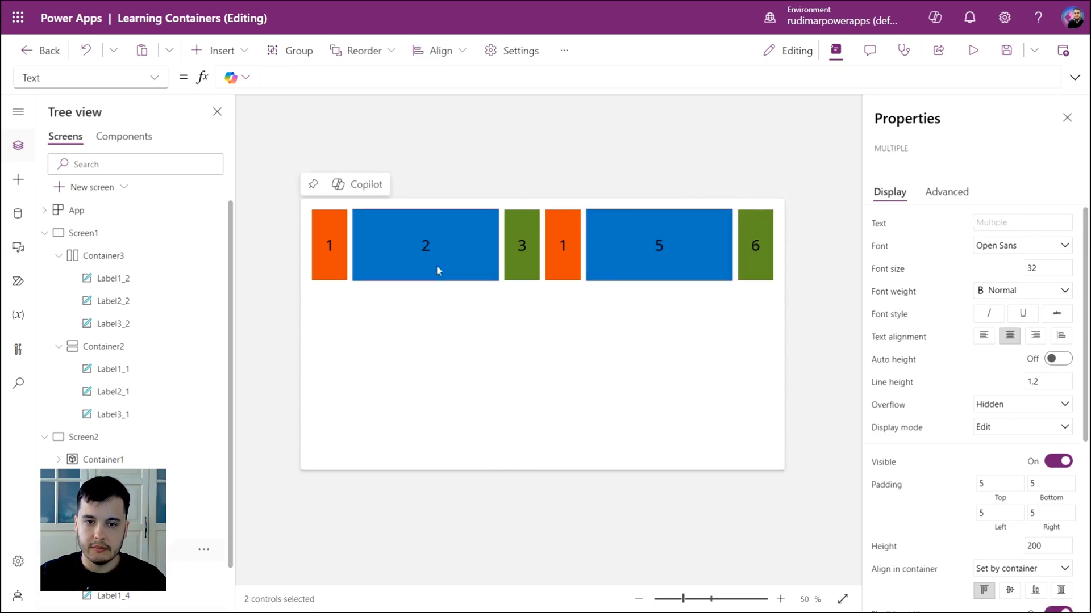
left_click(522, 218)
left_click(476, 231)
left_click(687, 253)
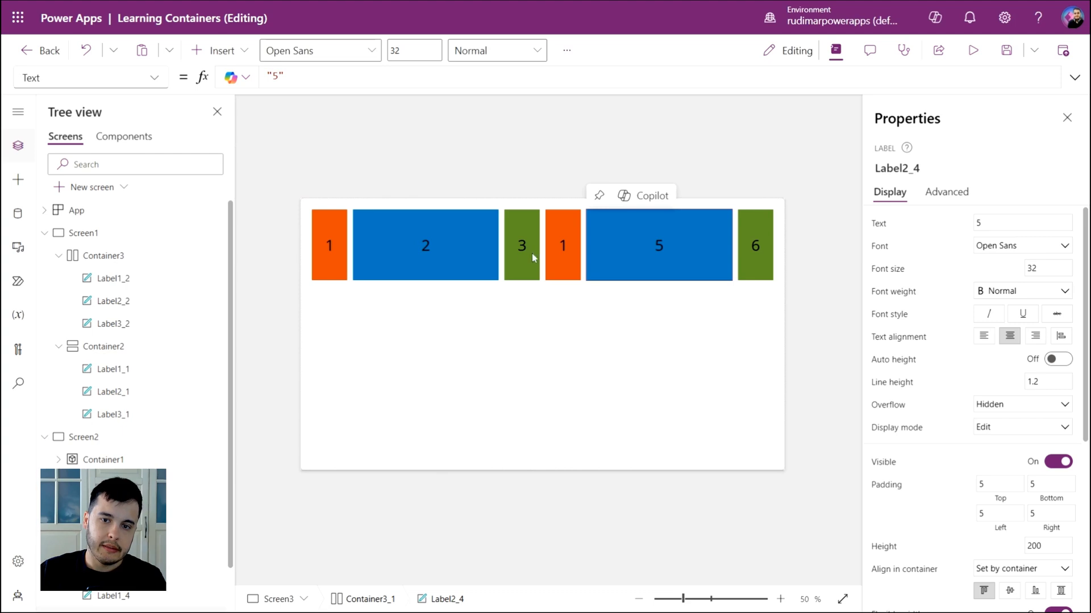
left_click(473, 244)
Set blue label 2's Fill portions to 2, compared with label 5's 1.
left_click(637, 253)
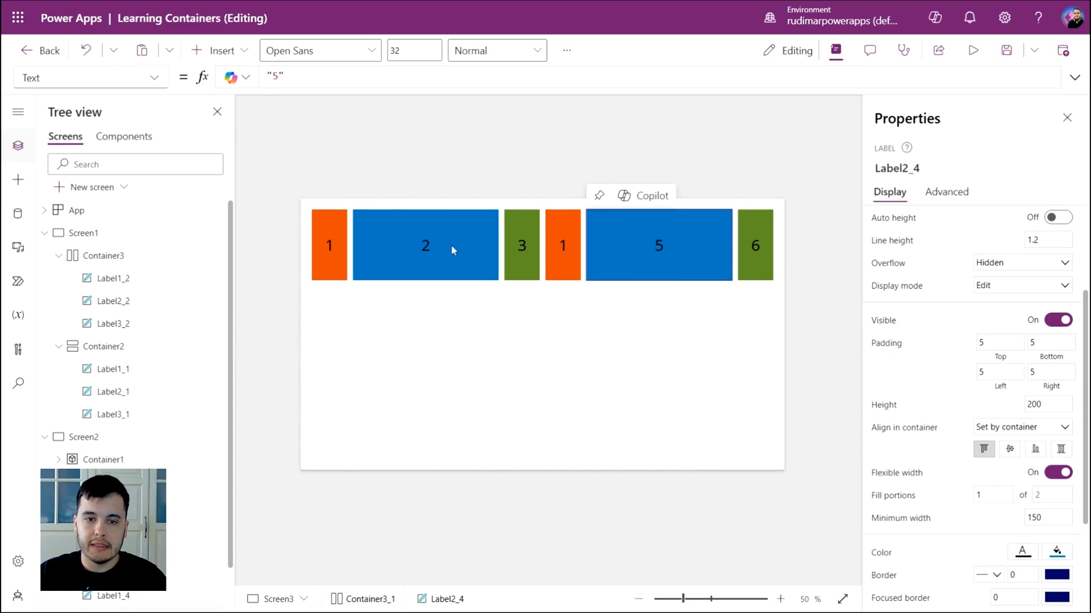
left_click(385, 257)
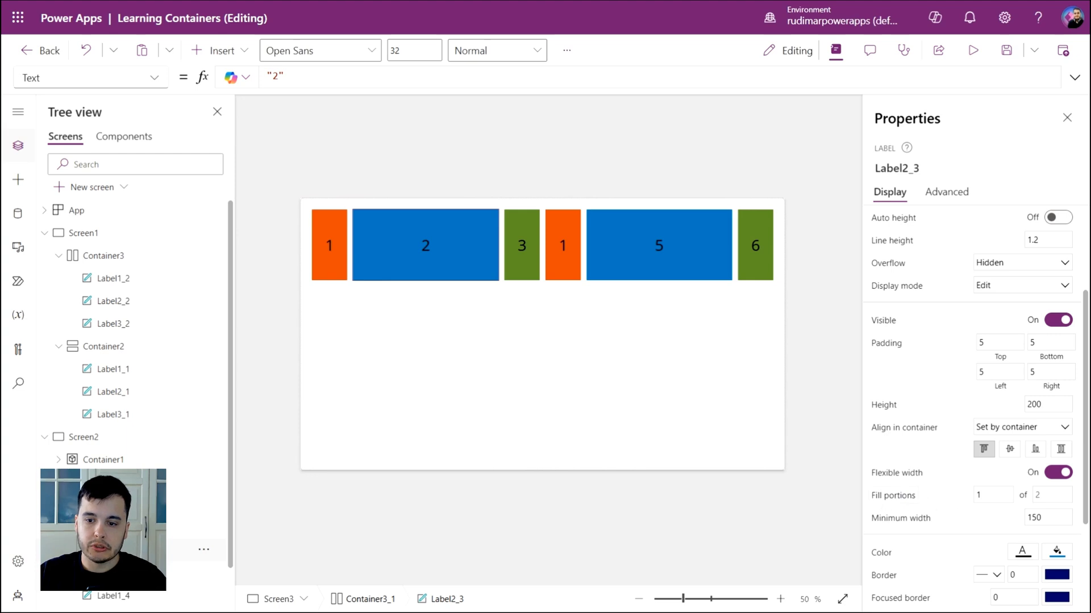
left_click(981, 495)
type("2")
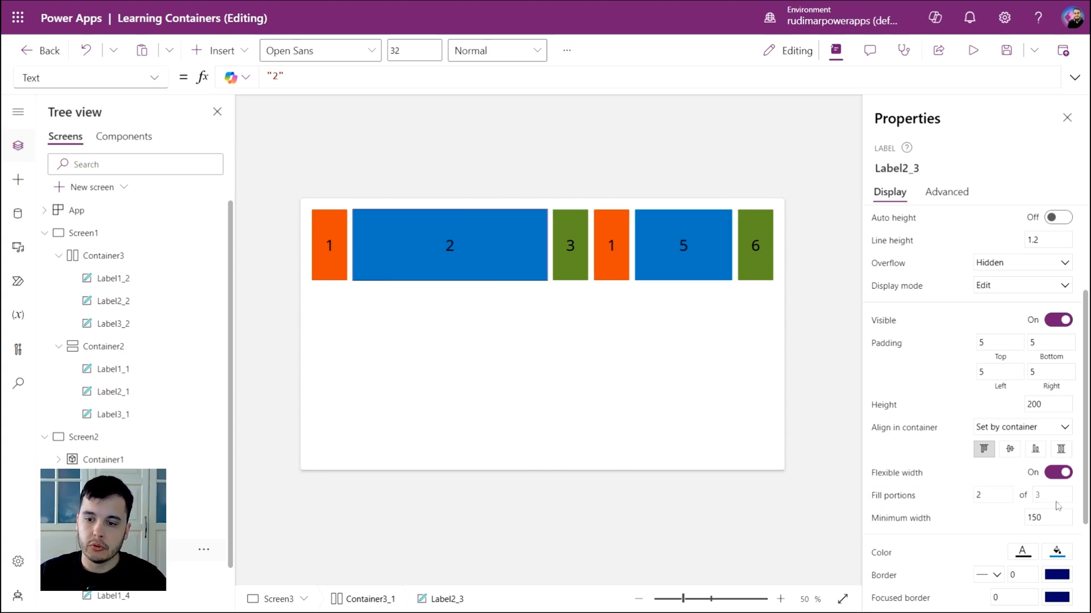
left_click(672, 258)
left_click(513, 262)
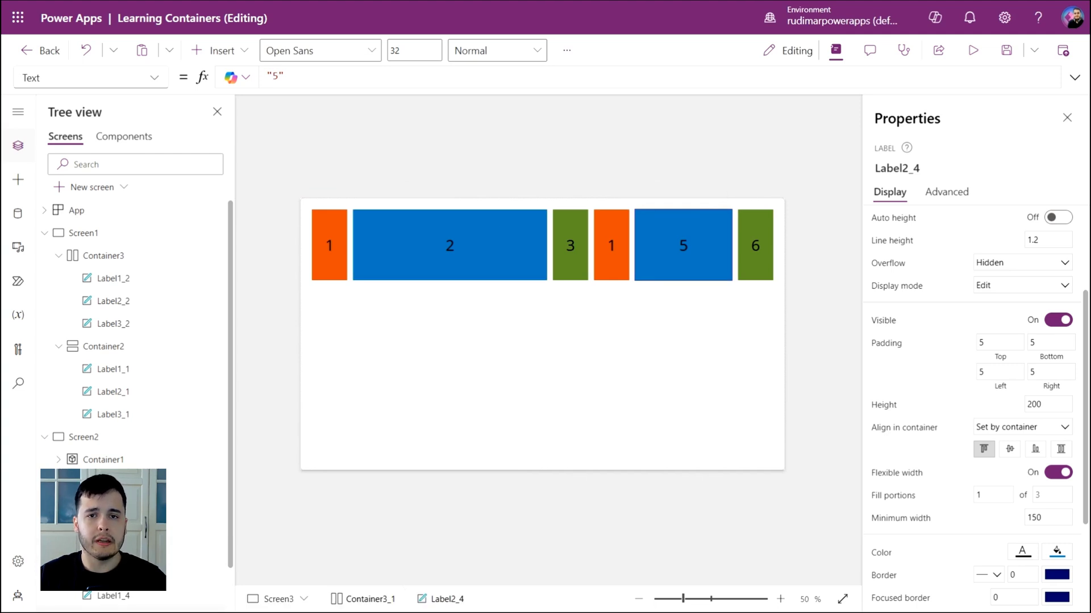
left_click(469, 248)
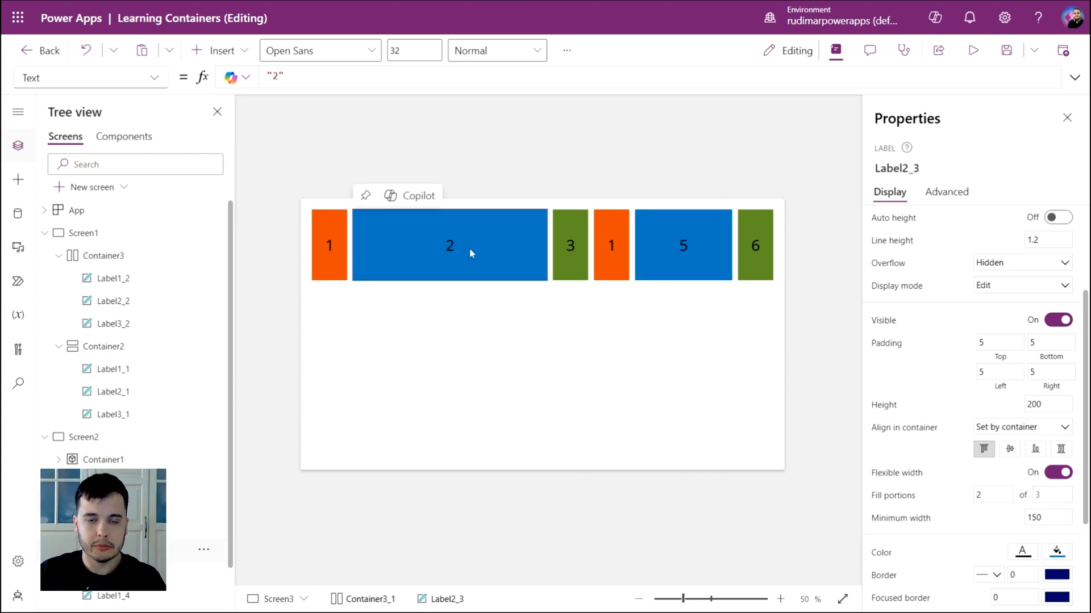
left_click(657, 243)
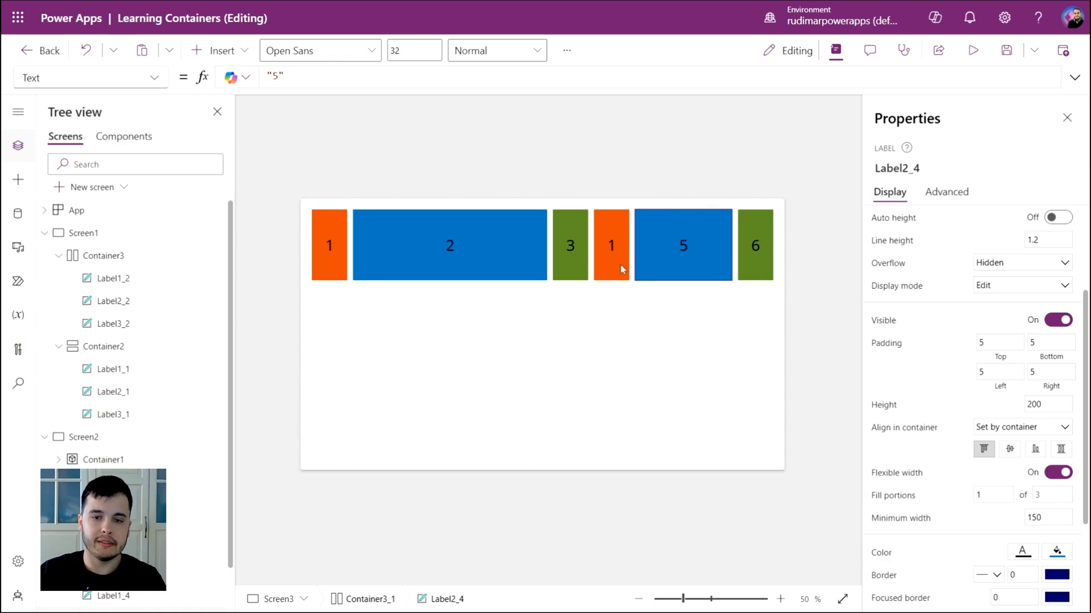
Change the second orange label's text to 4, enable flexible width, and check label 2's fill portion.
left_click(622, 246)
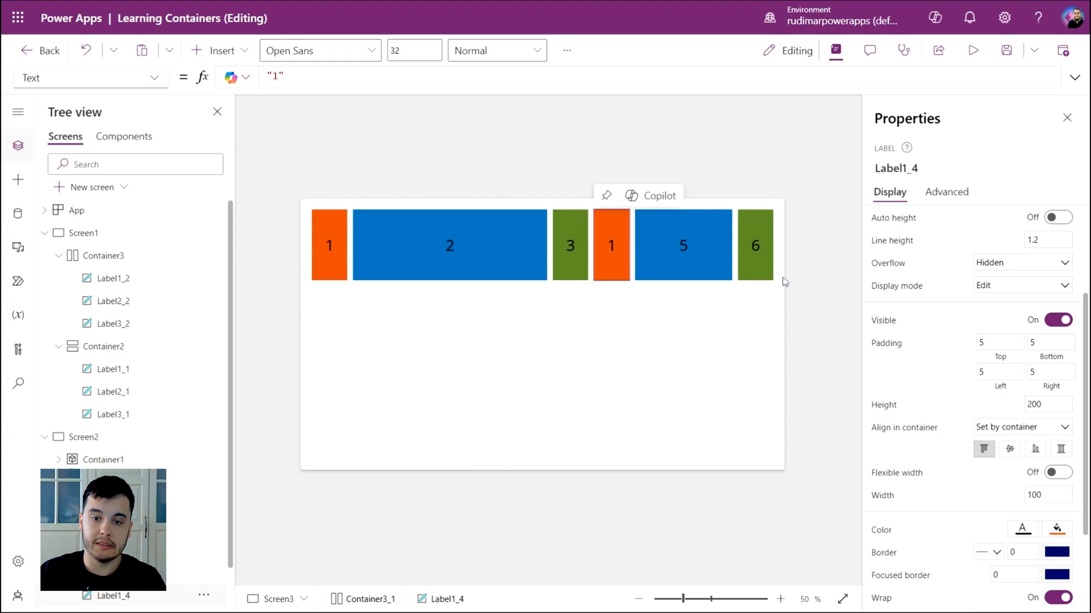
scroll(971, 341, "up", 3)
left_click(1014, 222)
type("4")
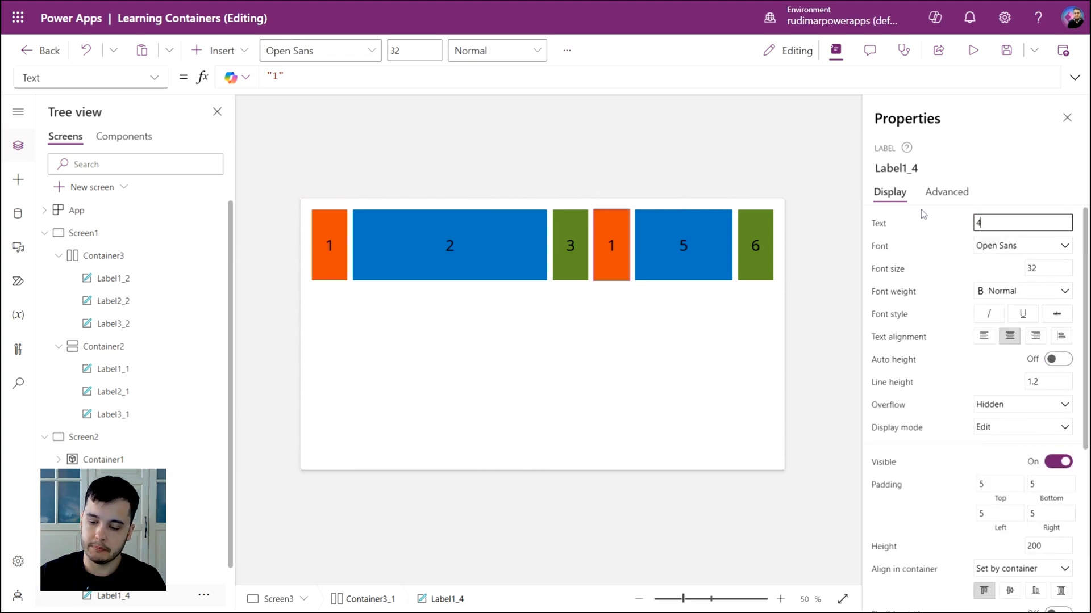
scroll(944, 446, "down", 1)
scroll(998, 475, "down", 2)
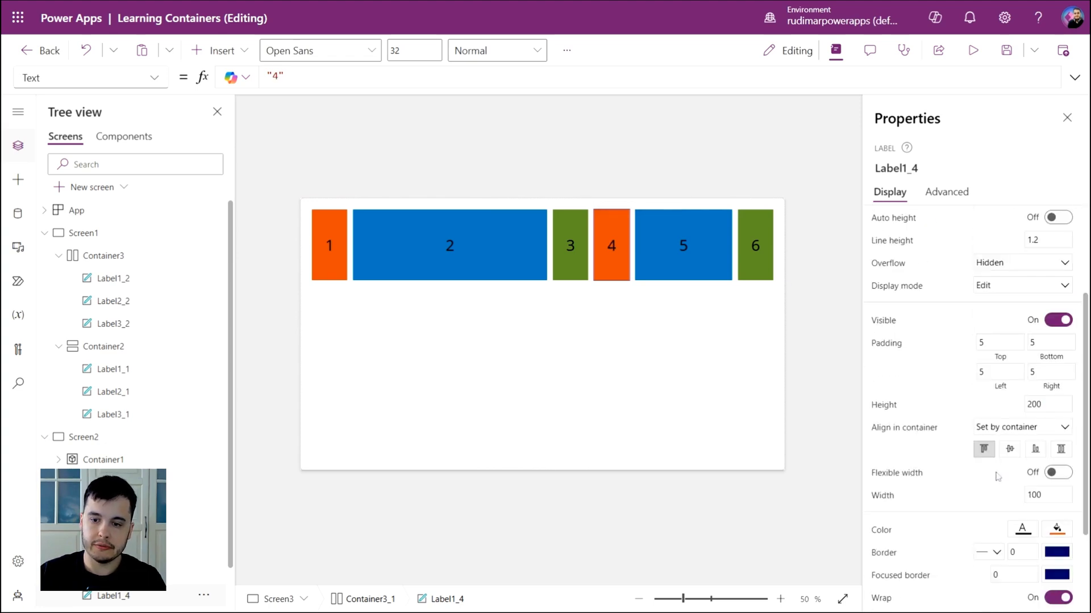
left_click(1058, 474)
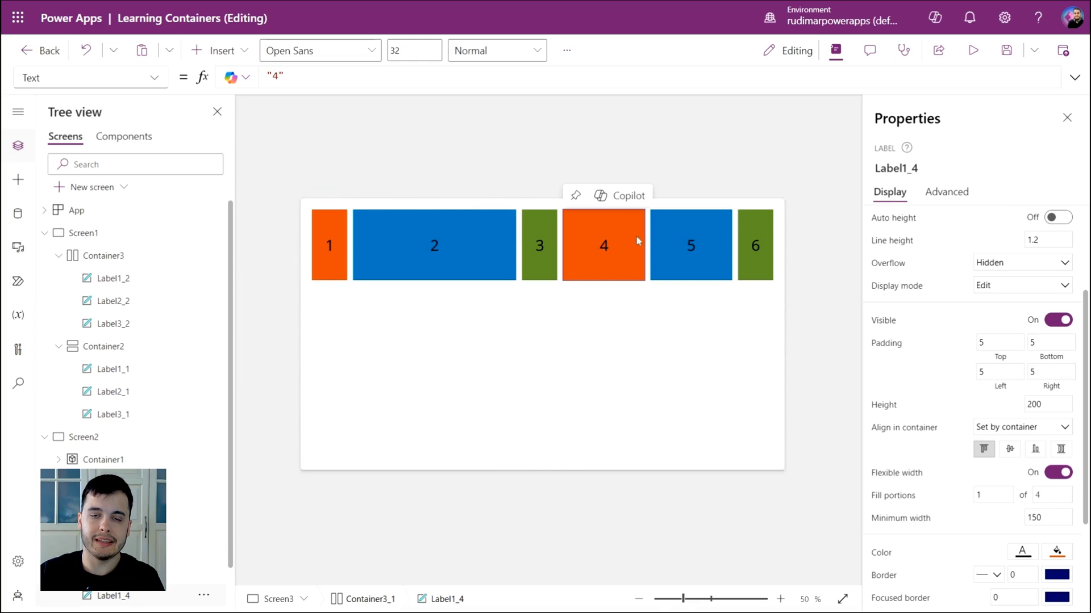
left_click(481, 275)
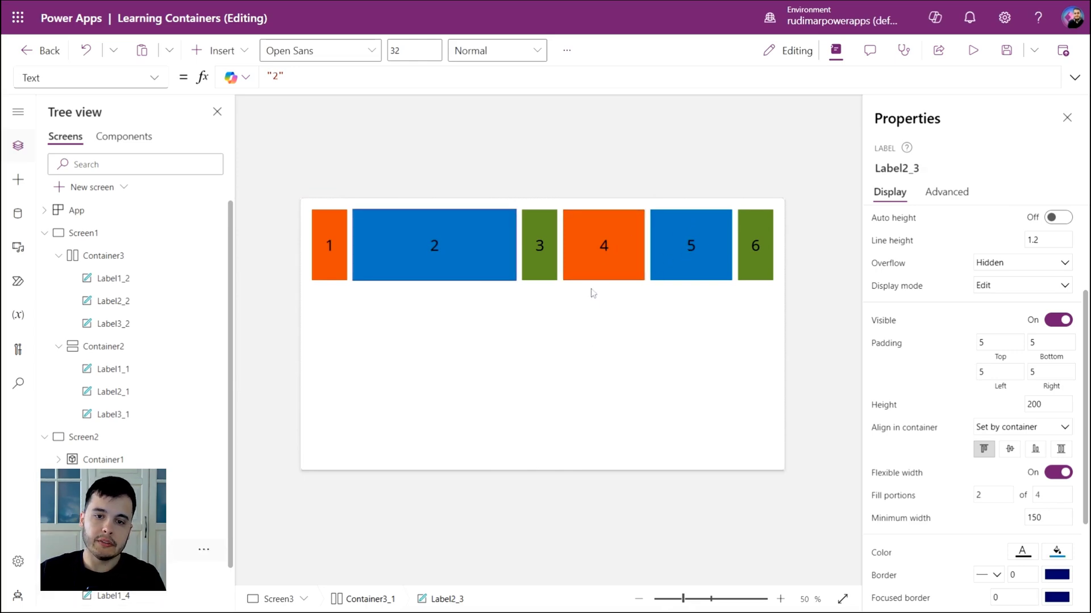
Set Label2_4's minimum width to 300.
left_click(672, 276)
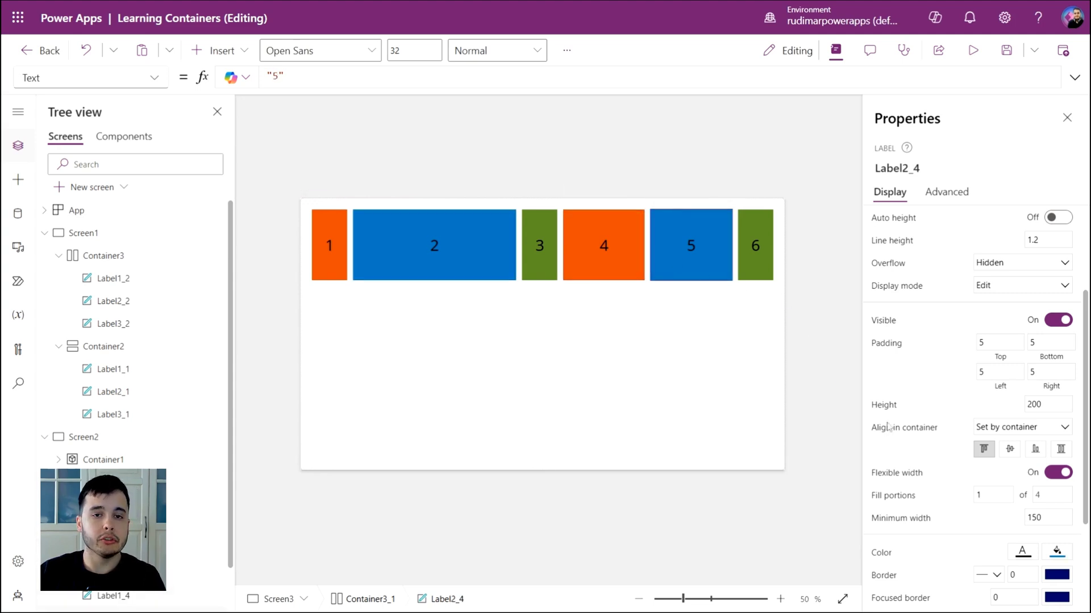
left_click(1027, 517)
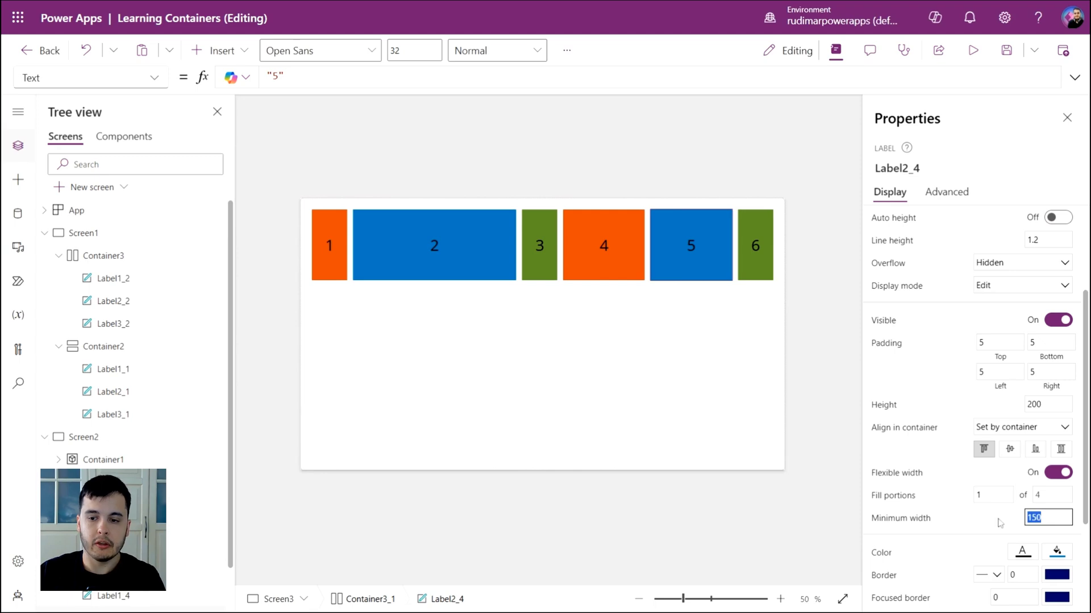
type("300")
key("Return")
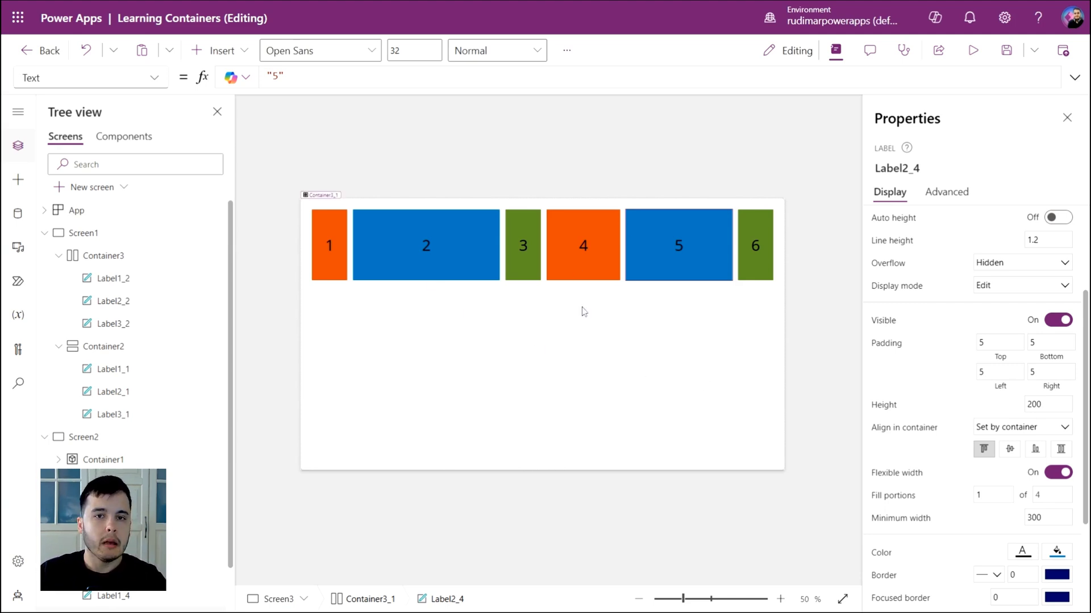
left_click(651, 350)
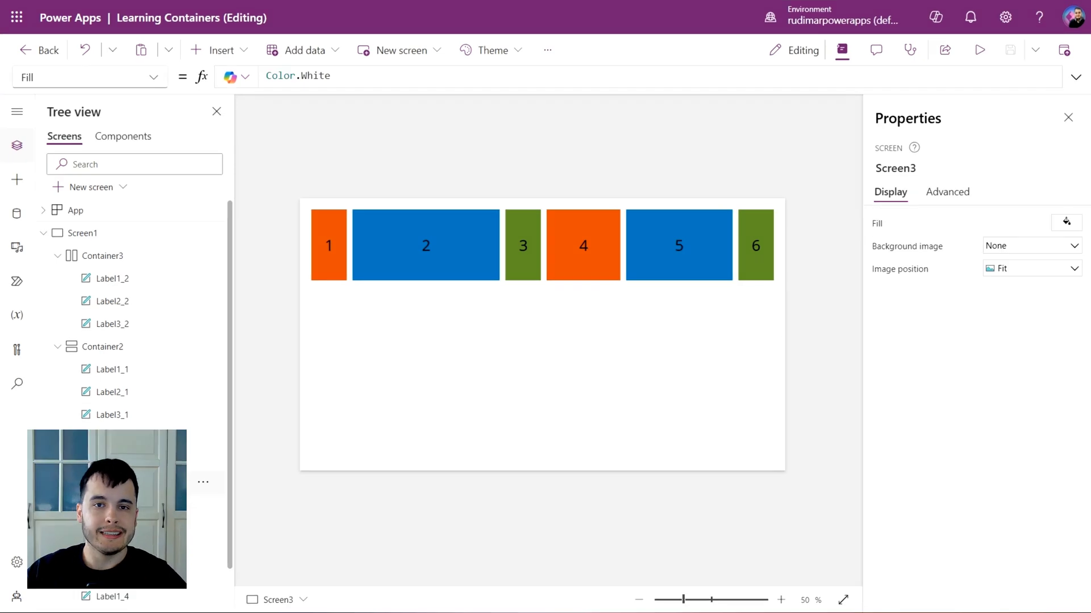